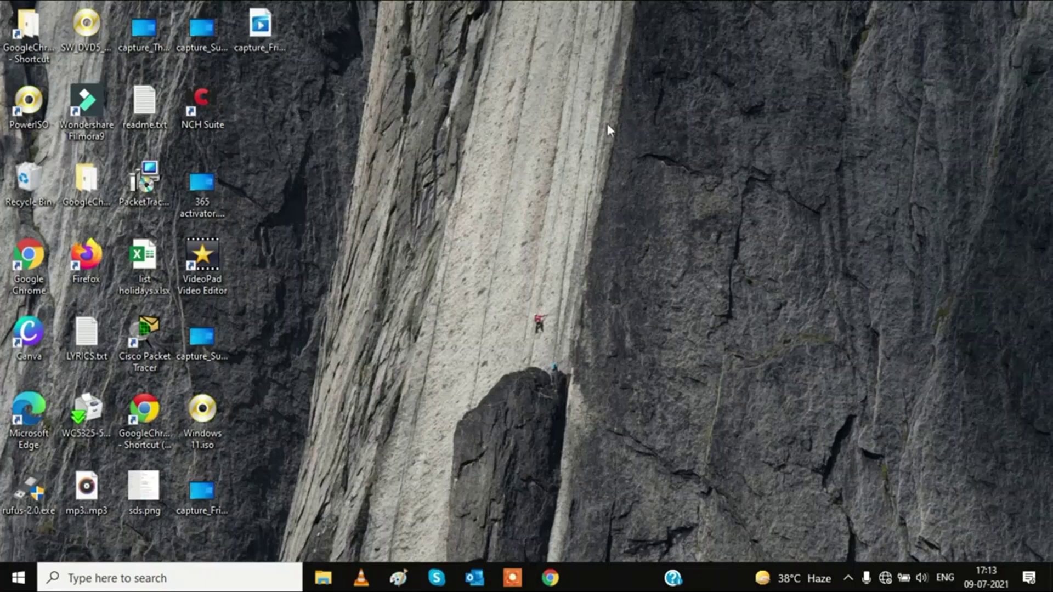
# Try connecting to the D-Link_MBAC Wi-Fi network from the taskbar network list
pyautogui.click(884, 577)
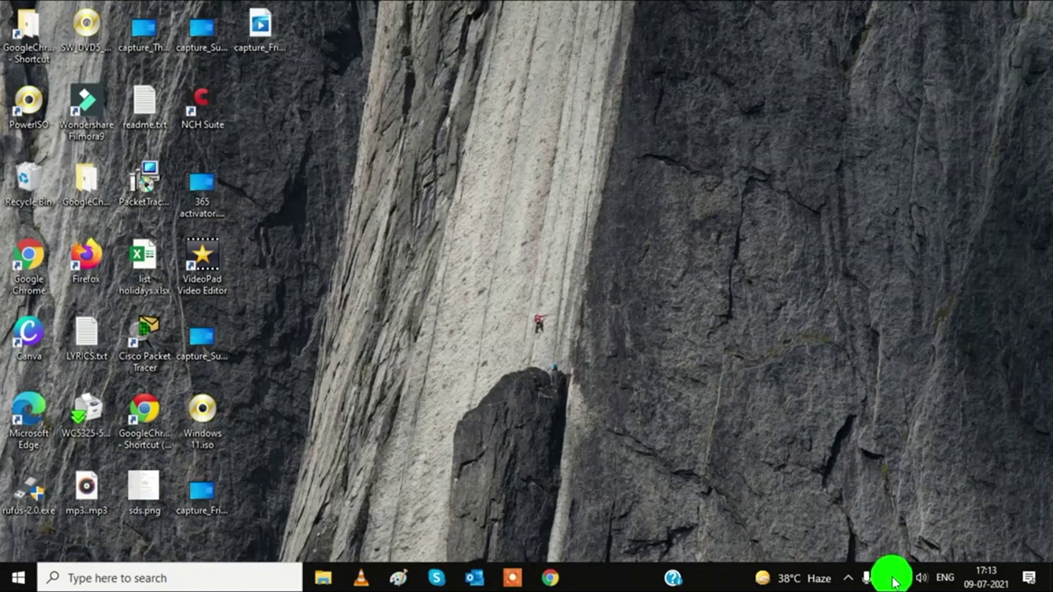
pyautogui.click(932, 203)
pyautogui.click(992, 268)
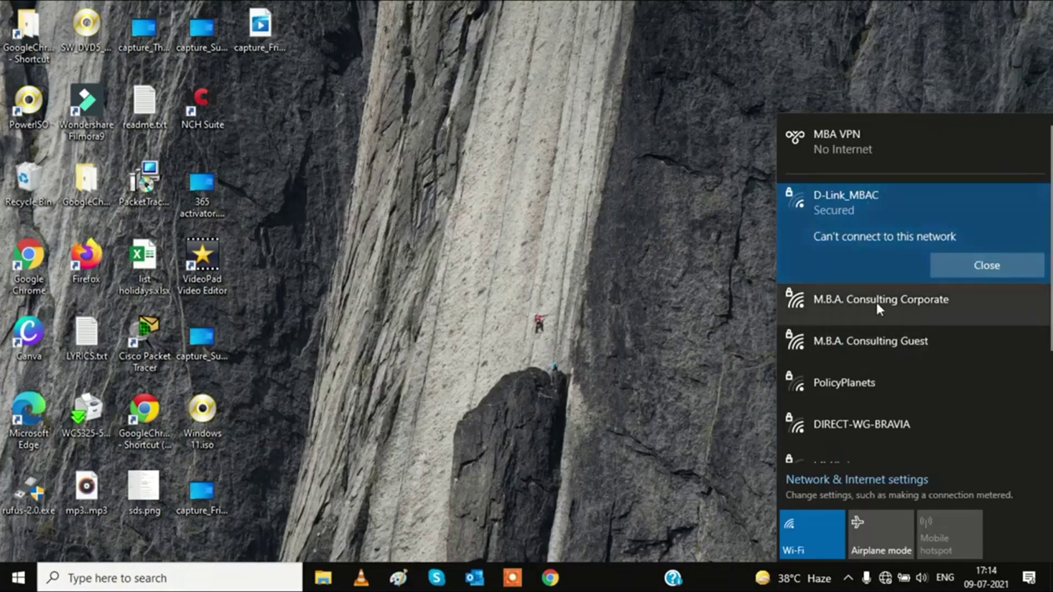
pyautogui.click(721, 223)
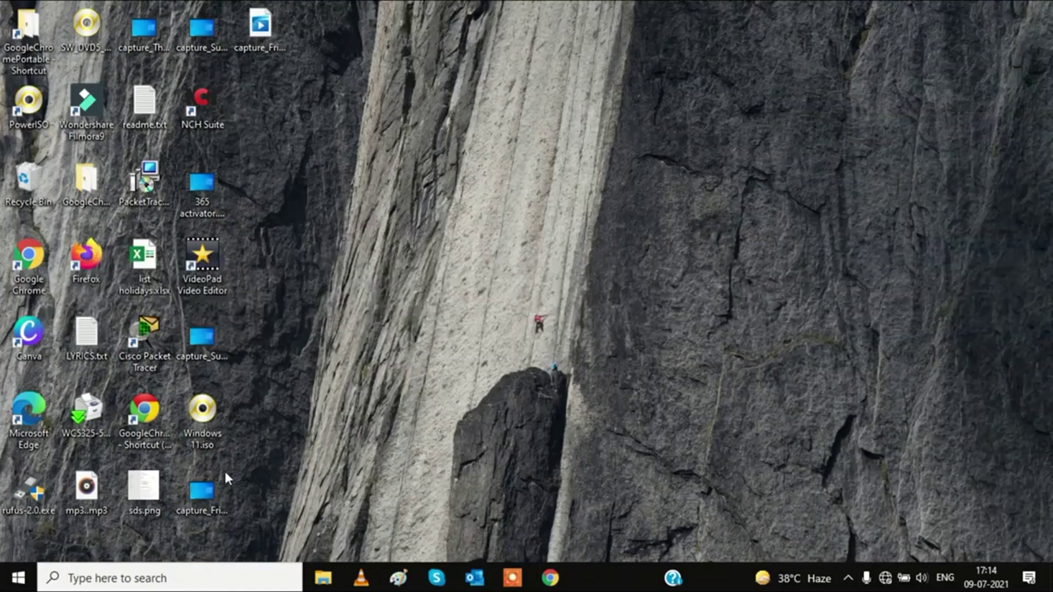
# Run the Network & Internet troubleshooter on all network adapters
pyautogui.click(24, 580)
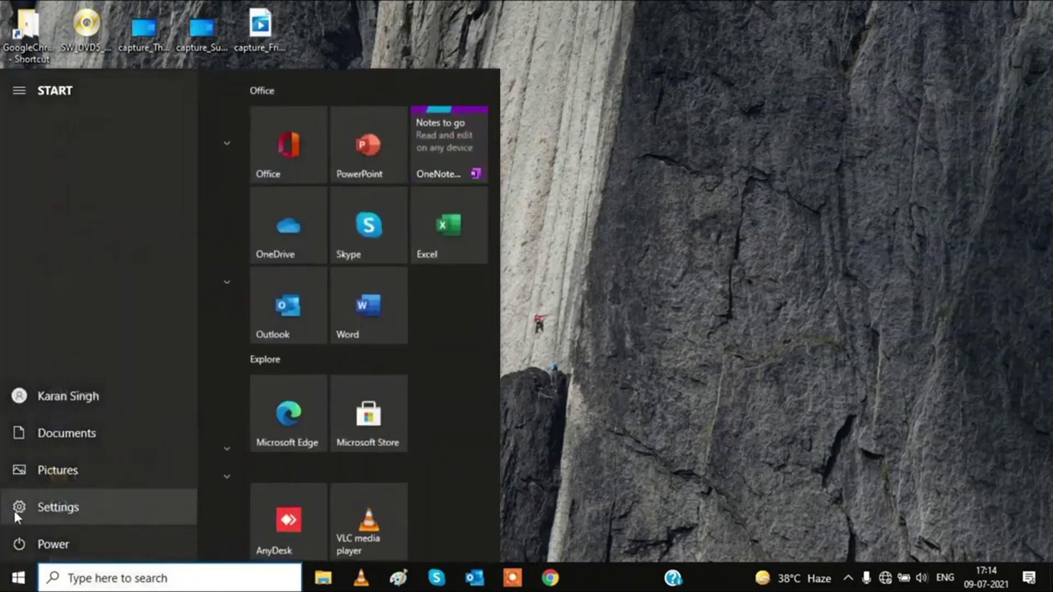
pyautogui.click(17, 512)
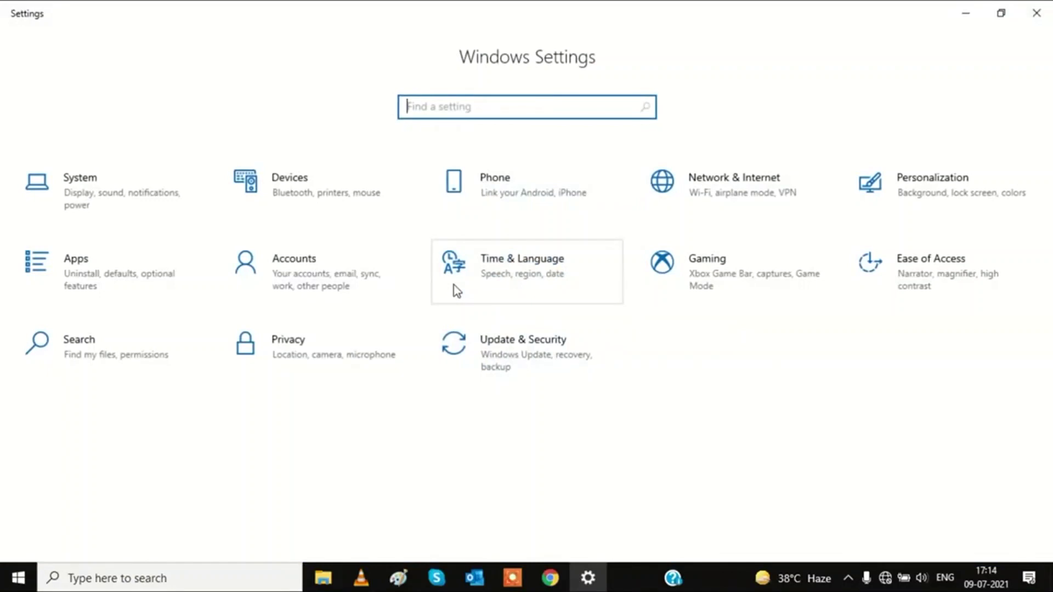
pyautogui.click(751, 192)
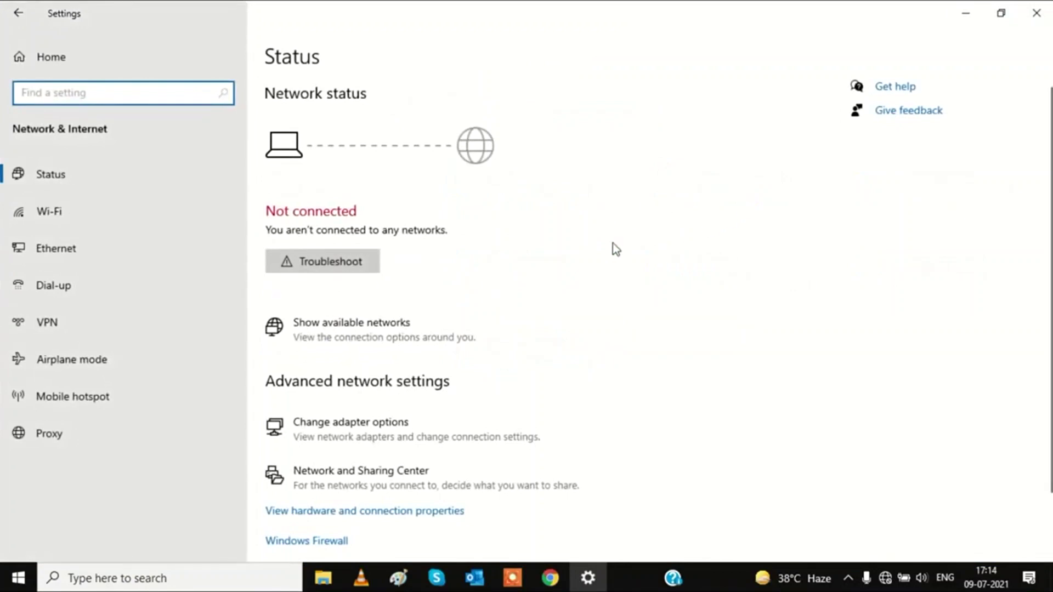
pyautogui.click(331, 265)
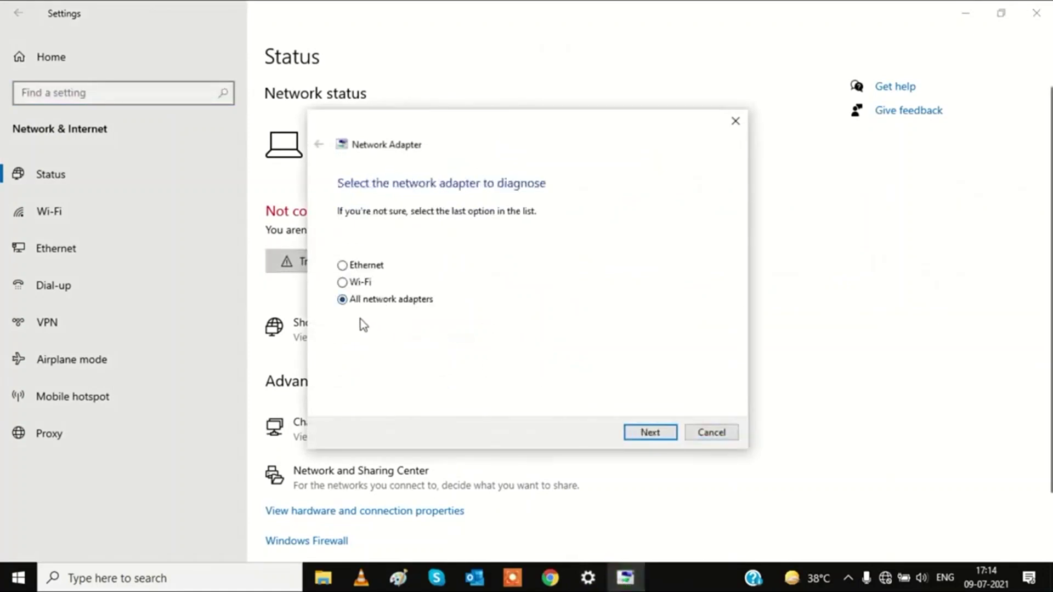
pyautogui.click(649, 431)
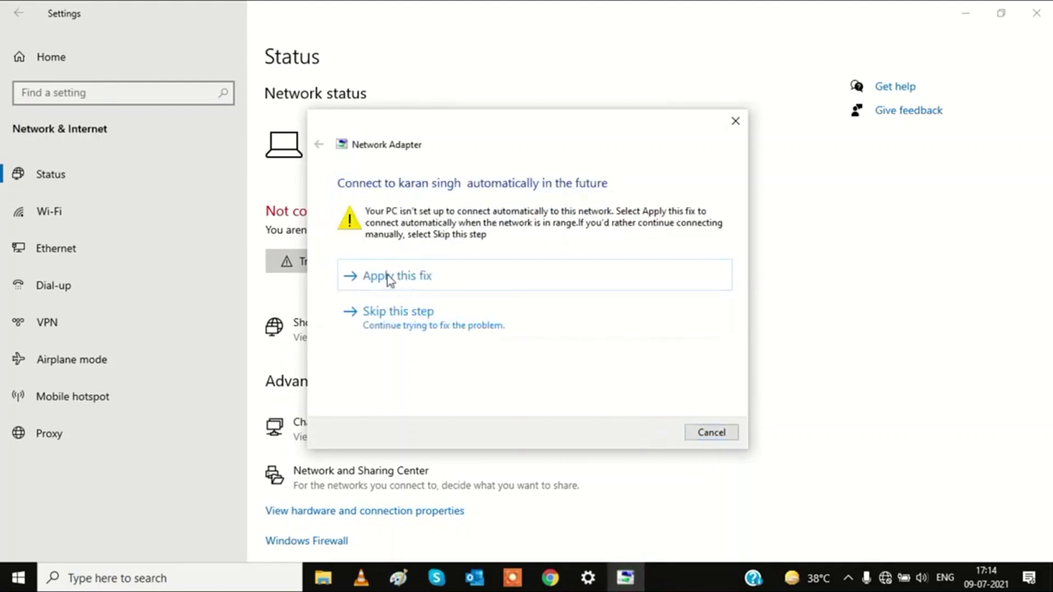
# Apply both suggested automatic-connect fixes, including the one for D-Link_MBAC
pyautogui.click(433, 277)
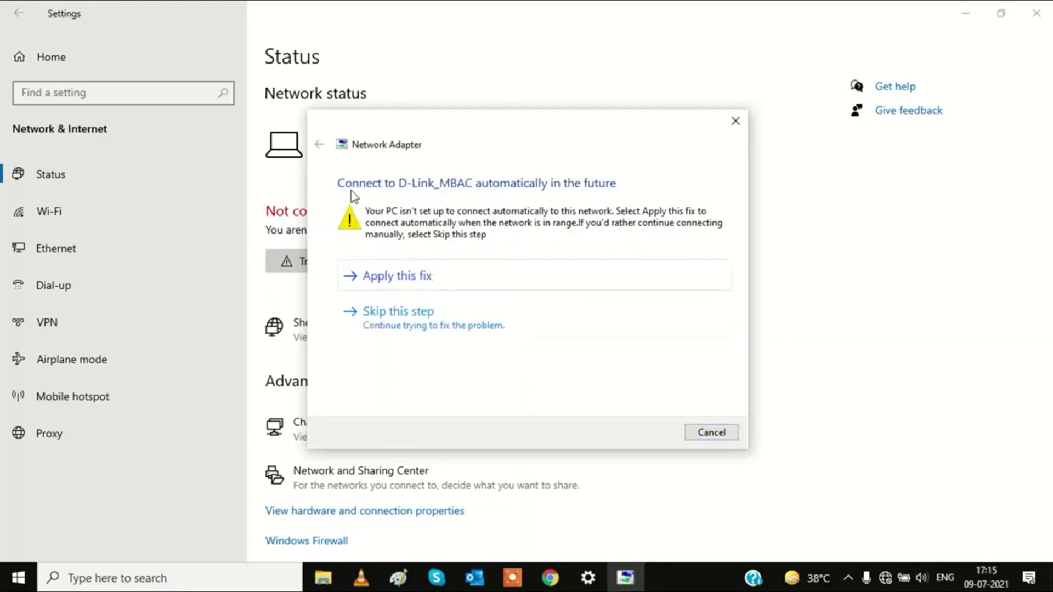
pyautogui.click(443, 281)
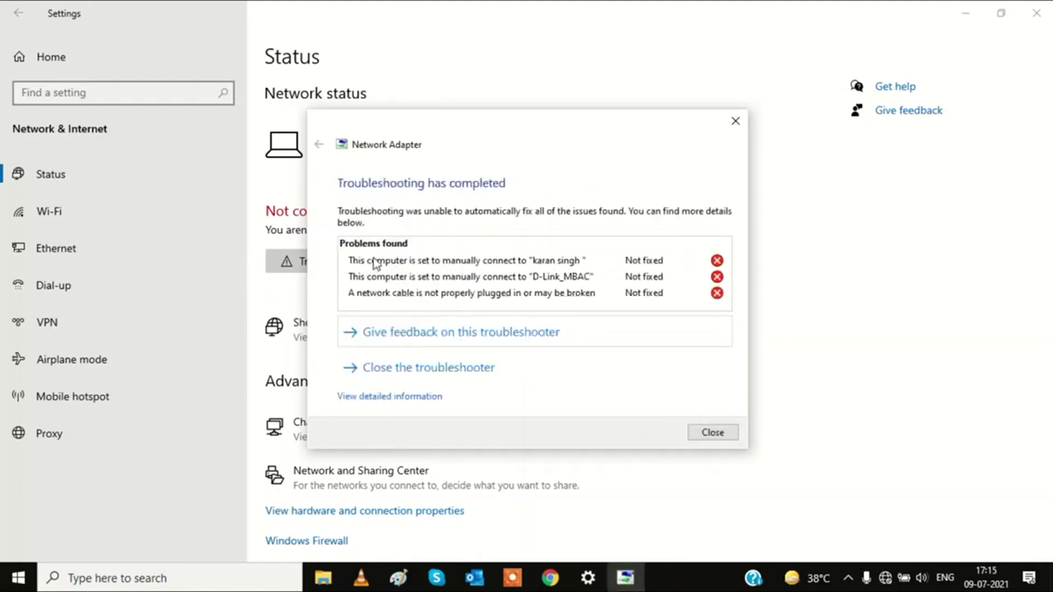
pyautogui.moveTo(473, 262)
# Close the finished troubleshooter and go to the Wi-Fi Manage known networks list
pyautogui.click(713, 432)
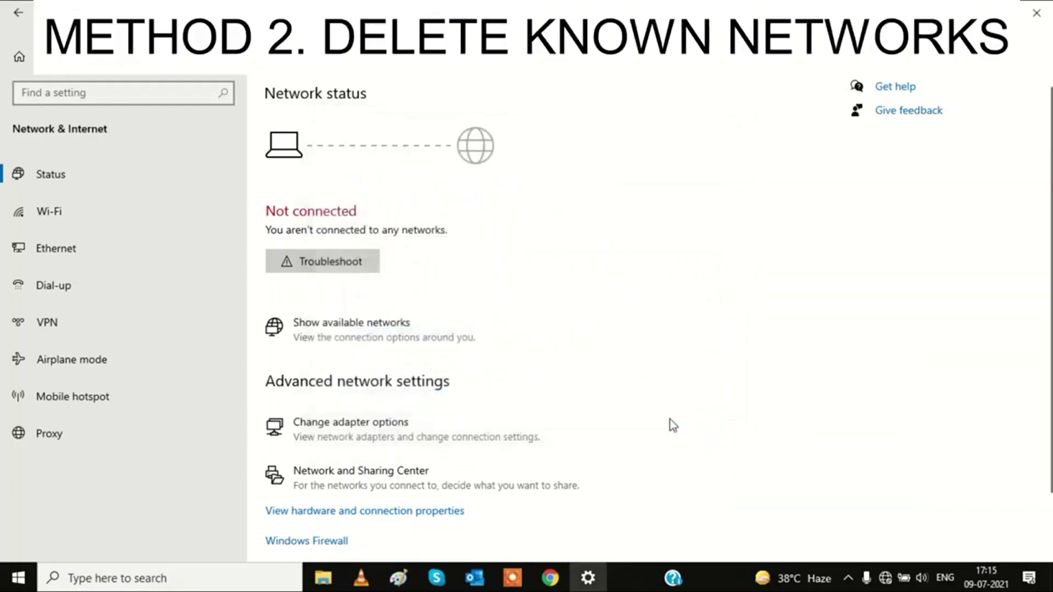
pyautogui.click(72, 213)
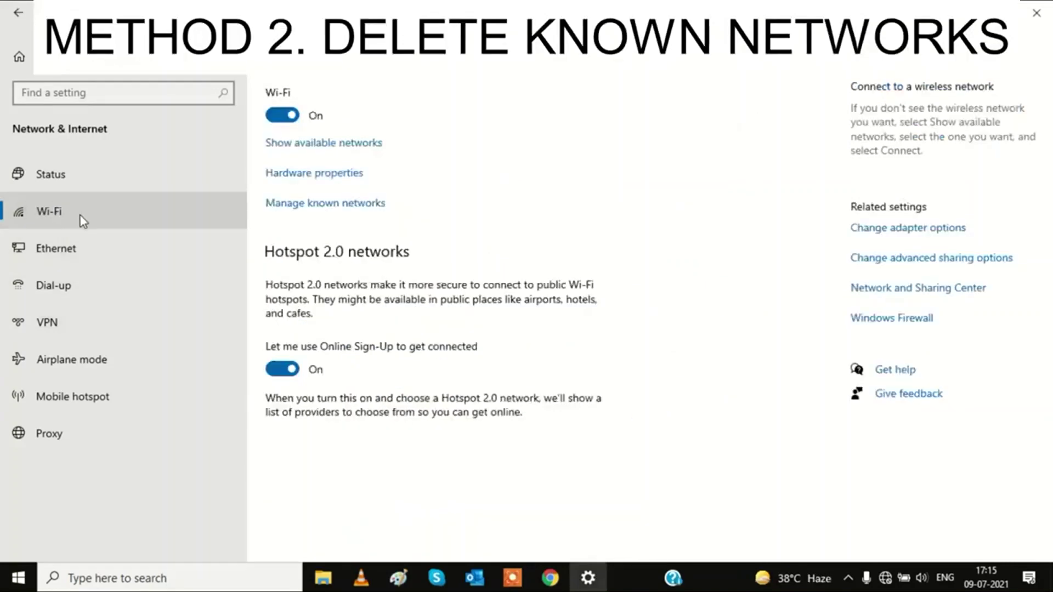
pyautogui.click(320, 204)
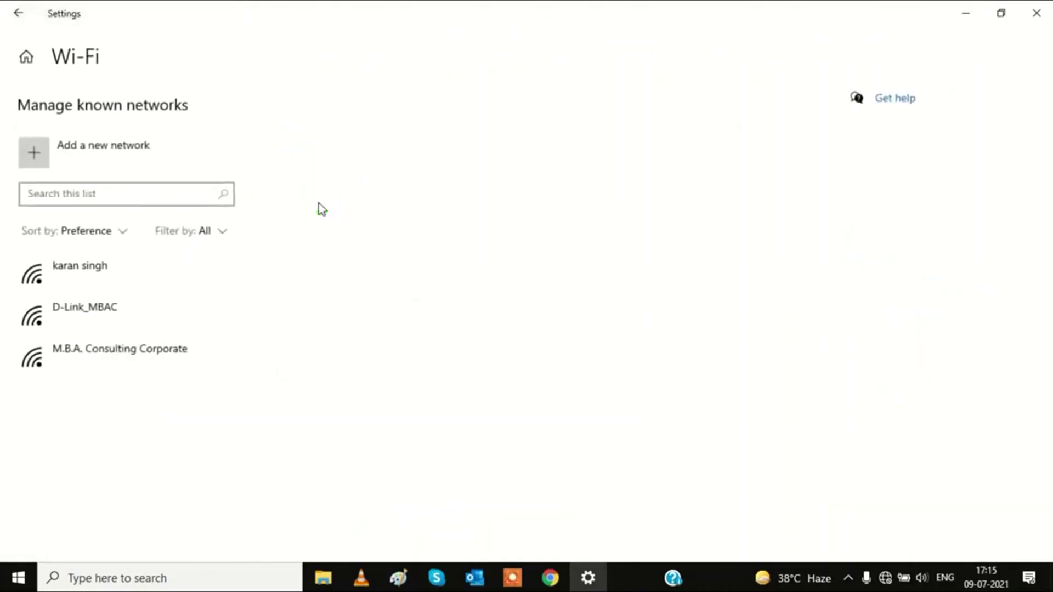
# Forget both saved networks, including D-Link_MBAC, then close Settings
pyautogui.click(125, 273)
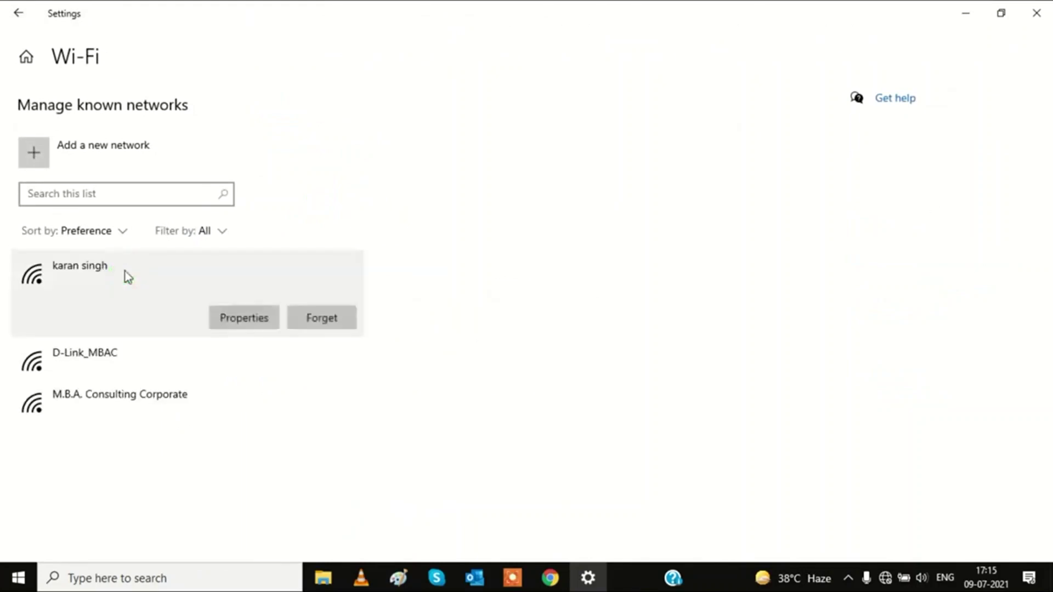
pyautogui.click(329, 320)
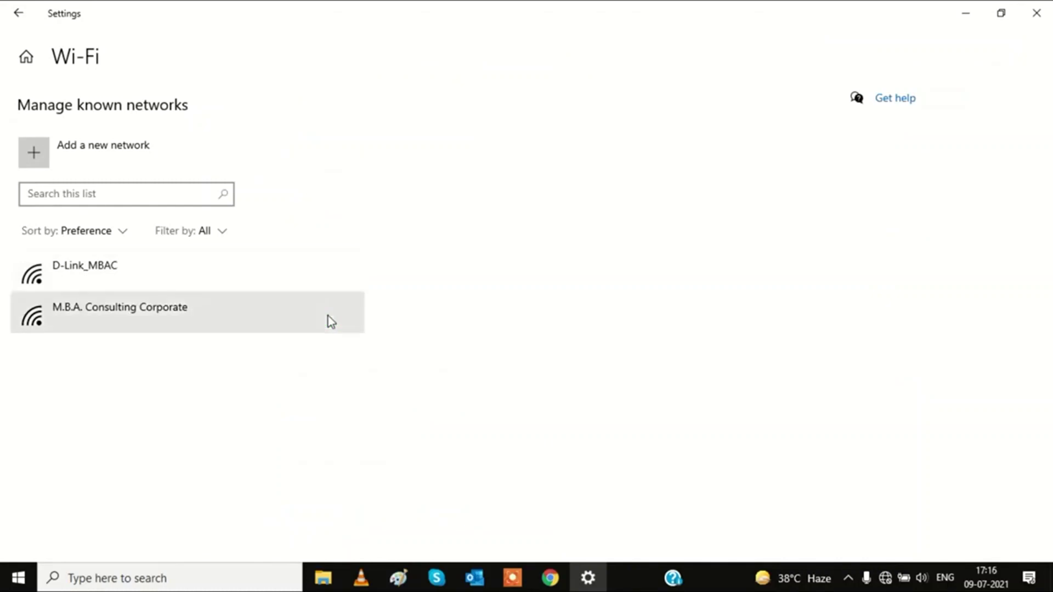
pyautogui.click(93, 271)
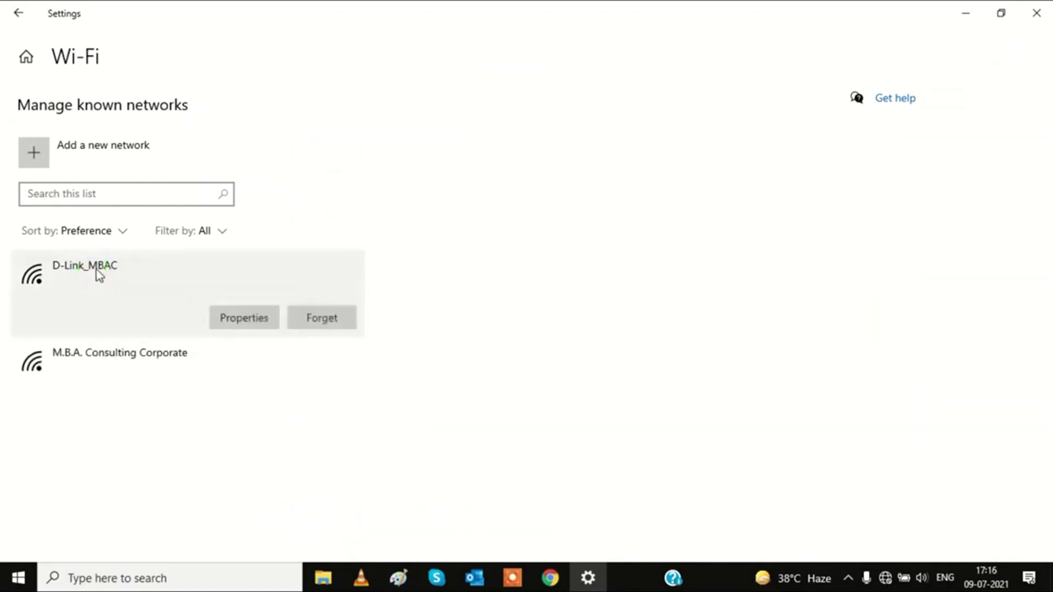
pyautogui.click(326, 321)
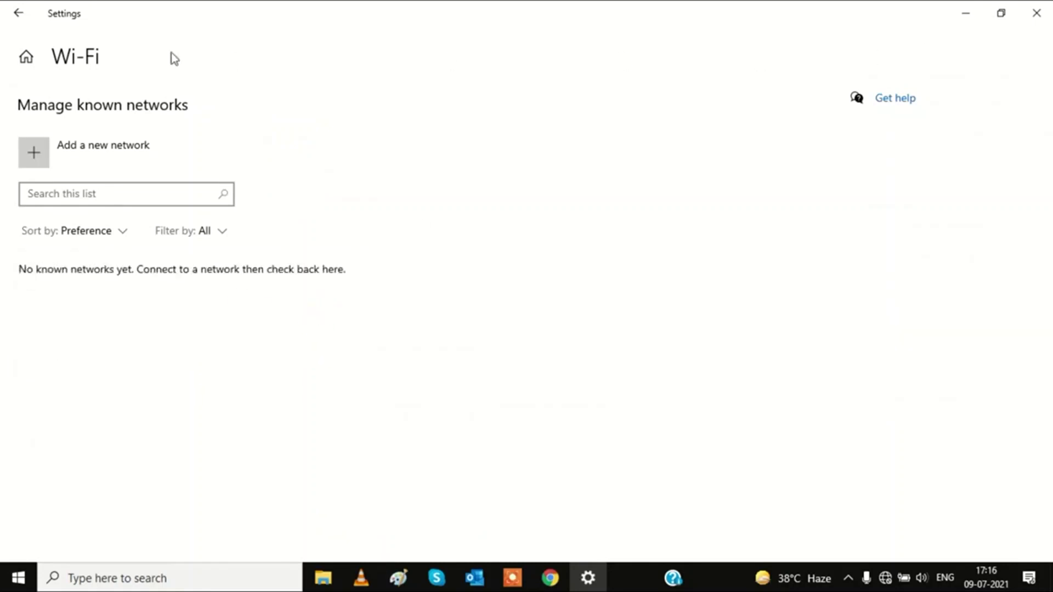
pyautogui.click(22, 12)
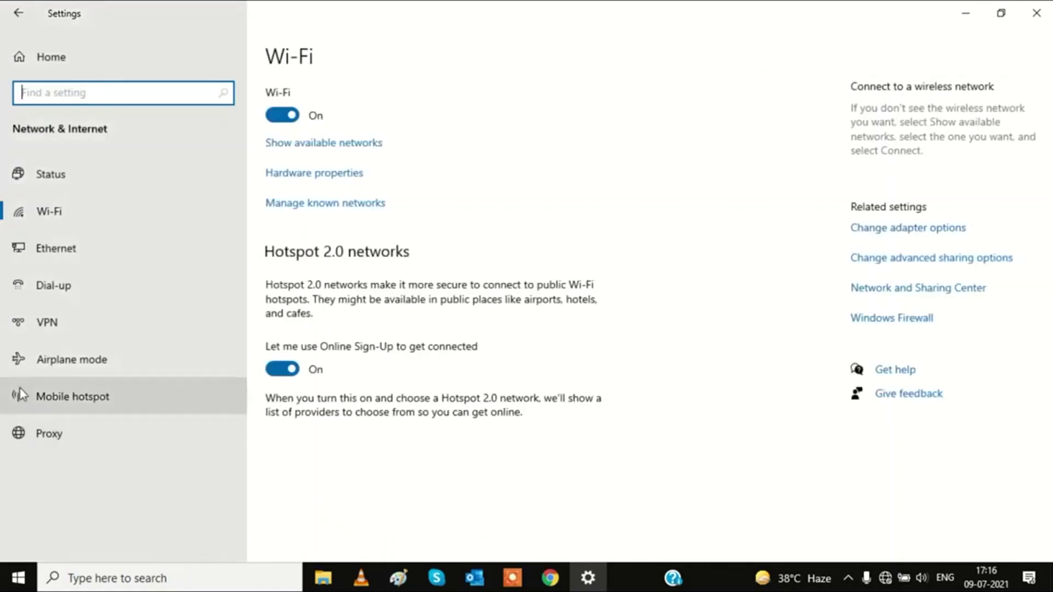
pyautogui.click(1036, 12)
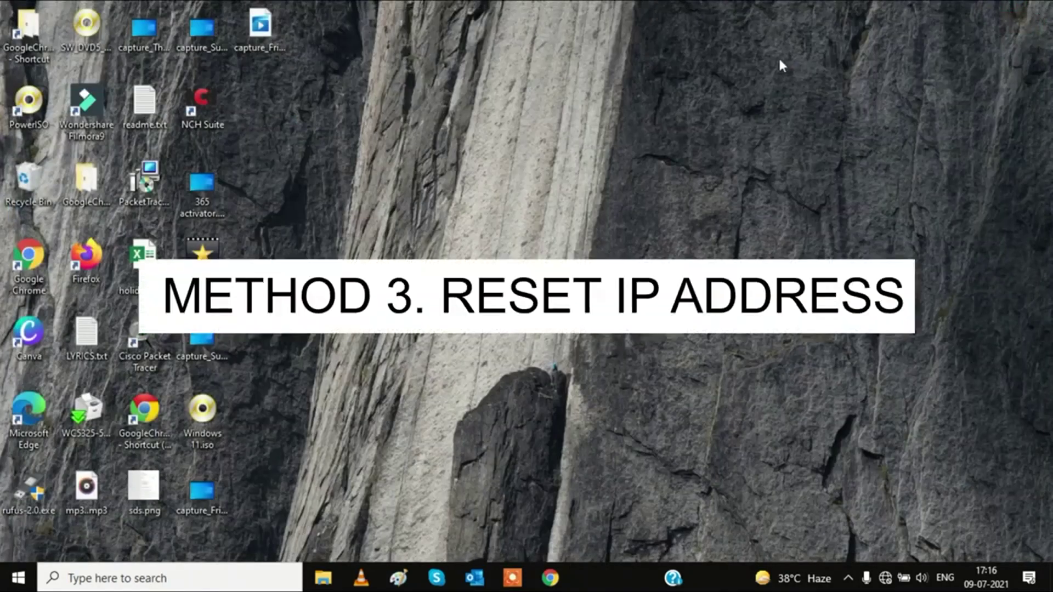
# Refresh the desktop and bring up the network adapters list via Network & Internet settings
pyautogui.rightClick(780, 65)
pyautogui.click(819, 105)
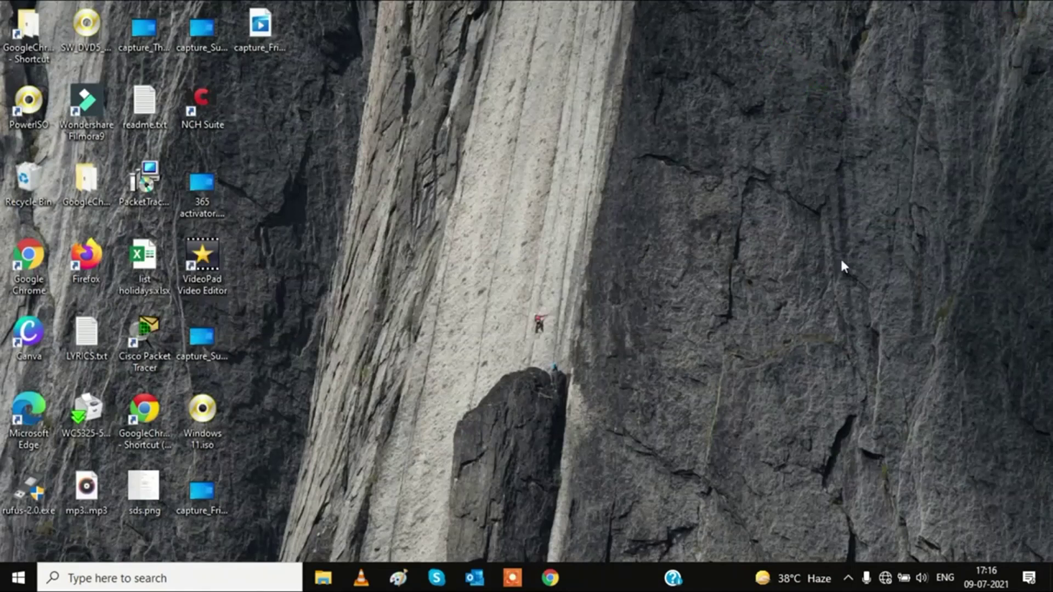
pyautogui.click(885, 577)
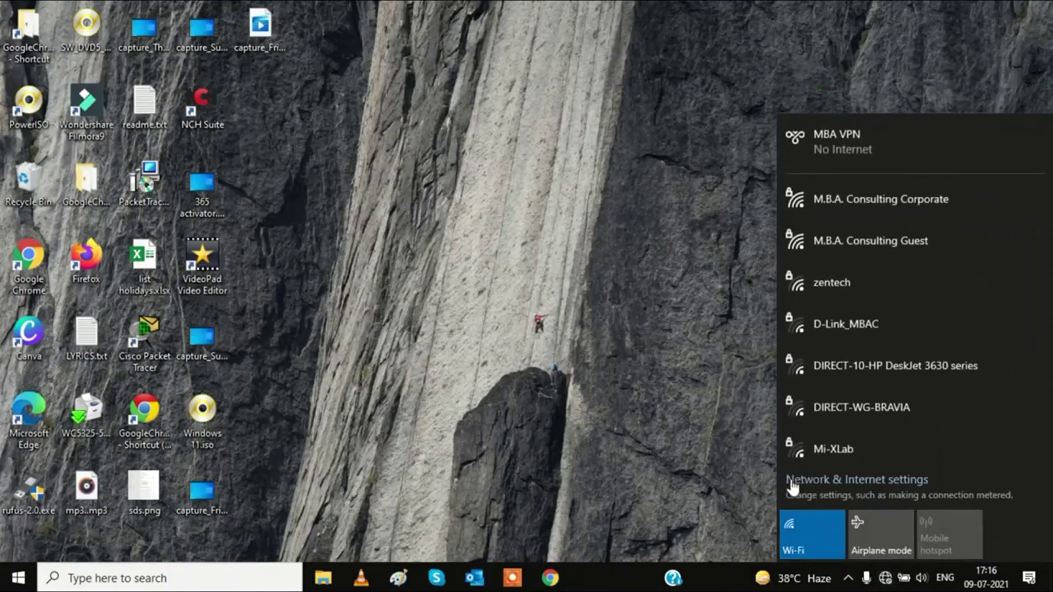
pyautogui.click(874, 487)
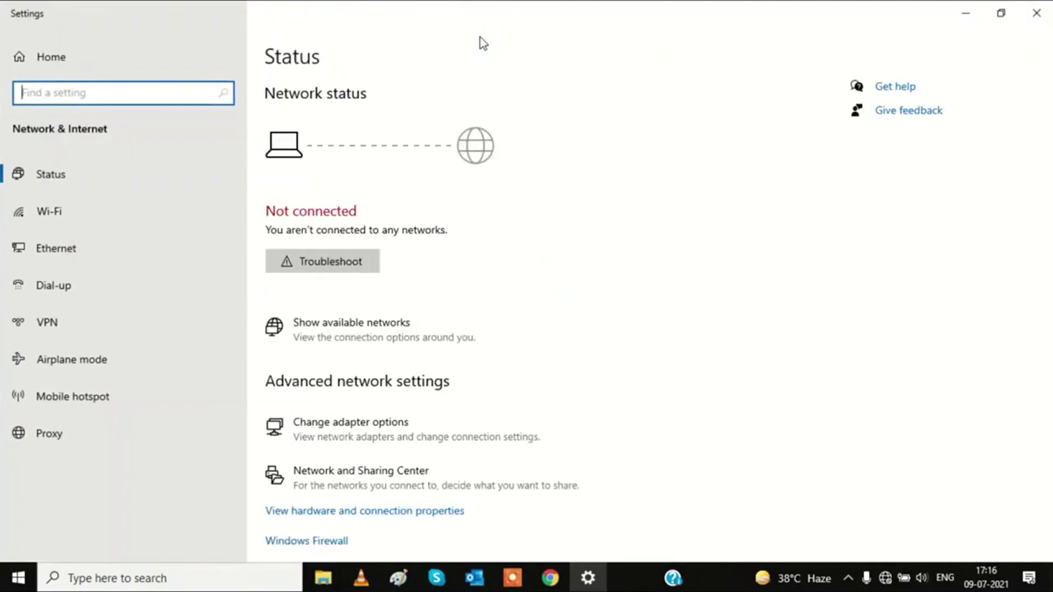
pyautogui.click(374, 426)
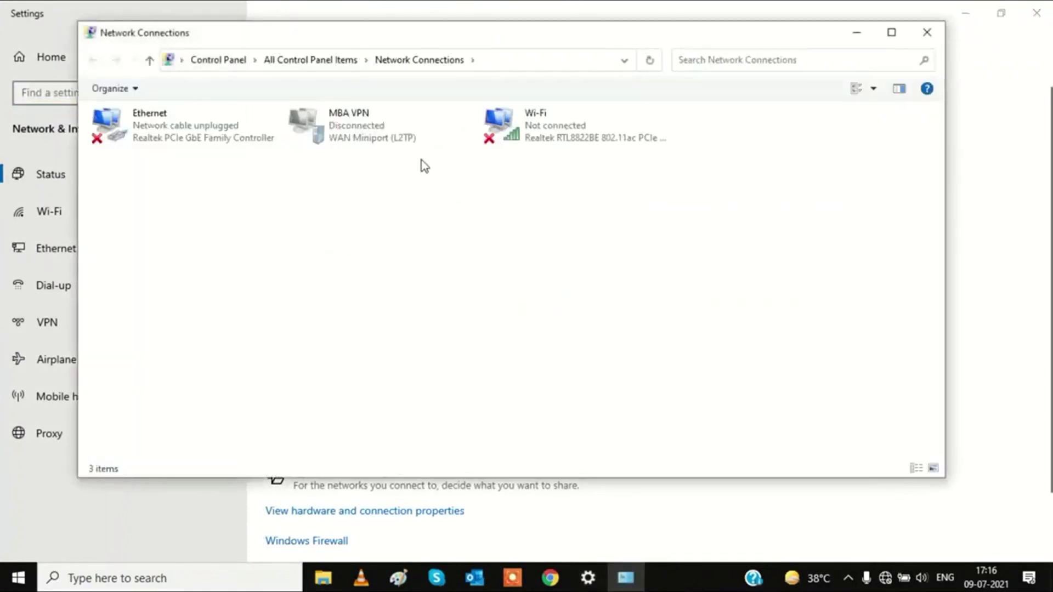
# Get to the Internet Protocol Version 4 properties of the Wi-Fi adapter
pyautogui.click(581, 131)
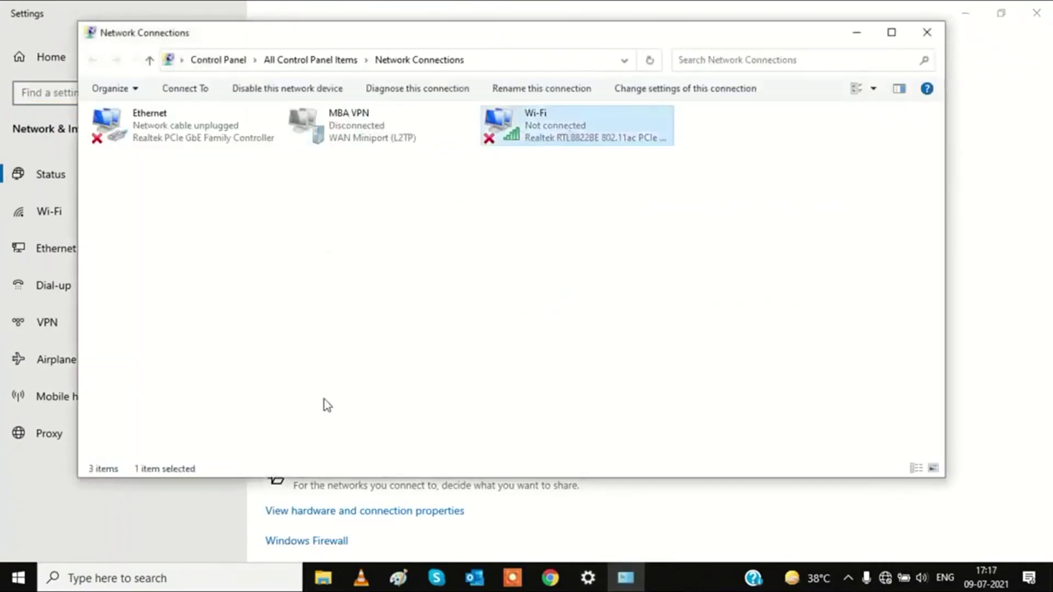
pyautogui.rightClick(563, 131)
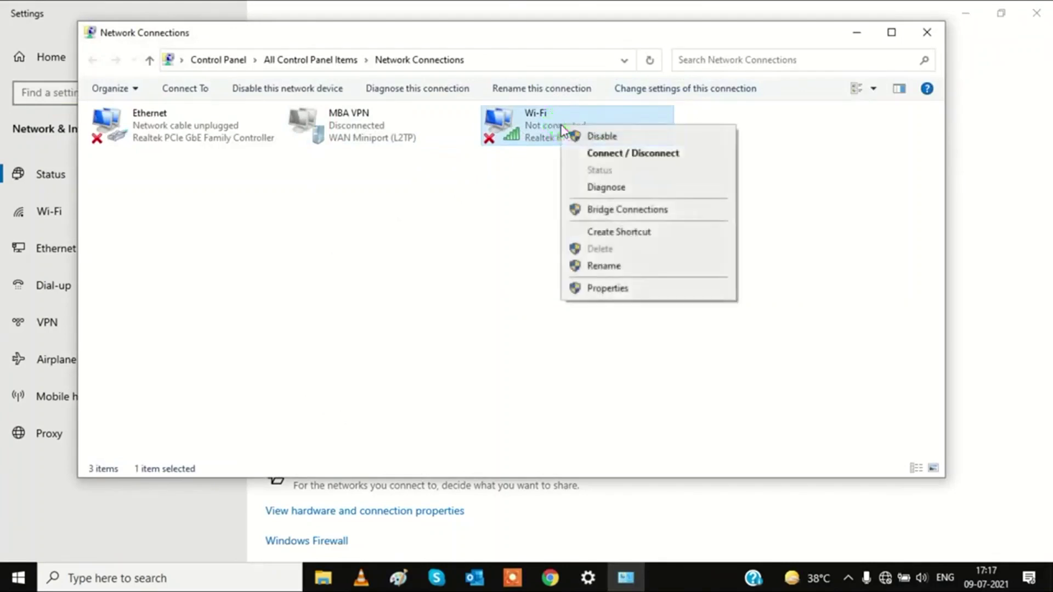
pyautogui.click(613, 287)
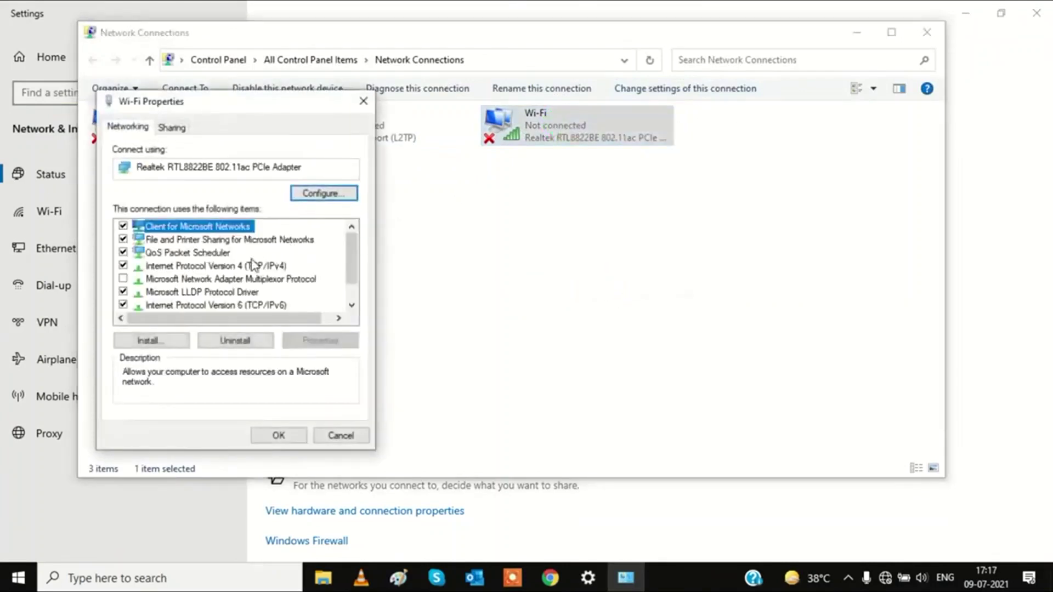
pyautogui.click(252, 267)
pyautogui.click(307, 341)
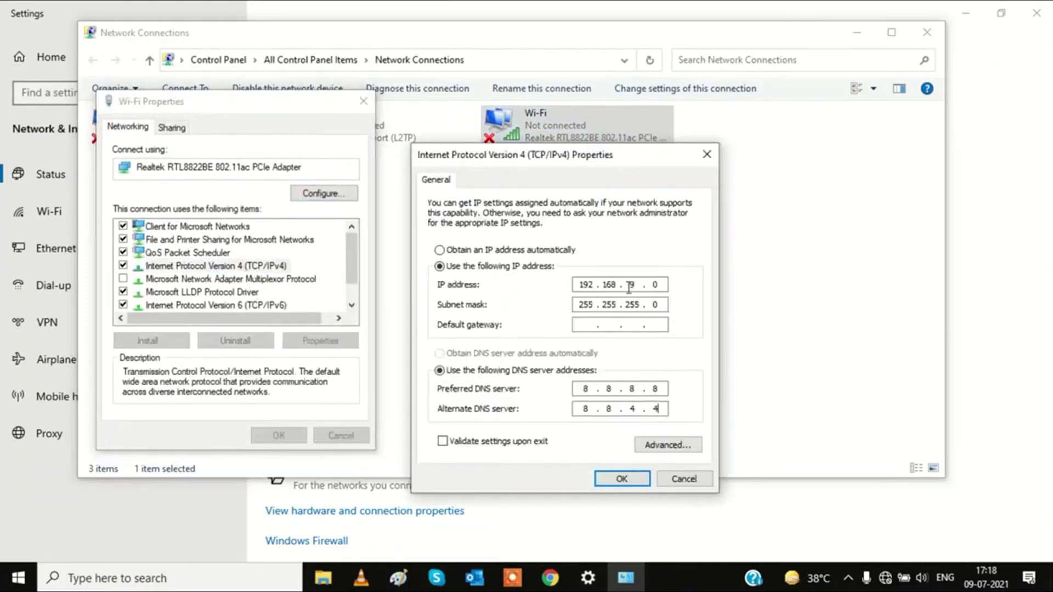
# Set IPv4 to obtain IP and DNS addresses automatically, confirm, and close the network windows
pyautogui.click(439, 251)
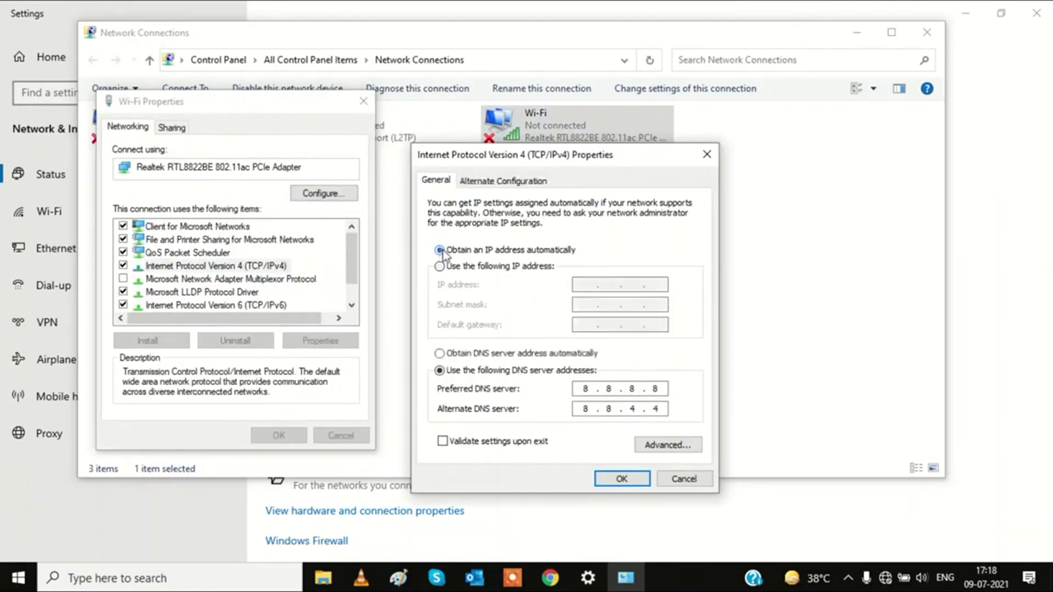
pyautogui.click(440, 353)
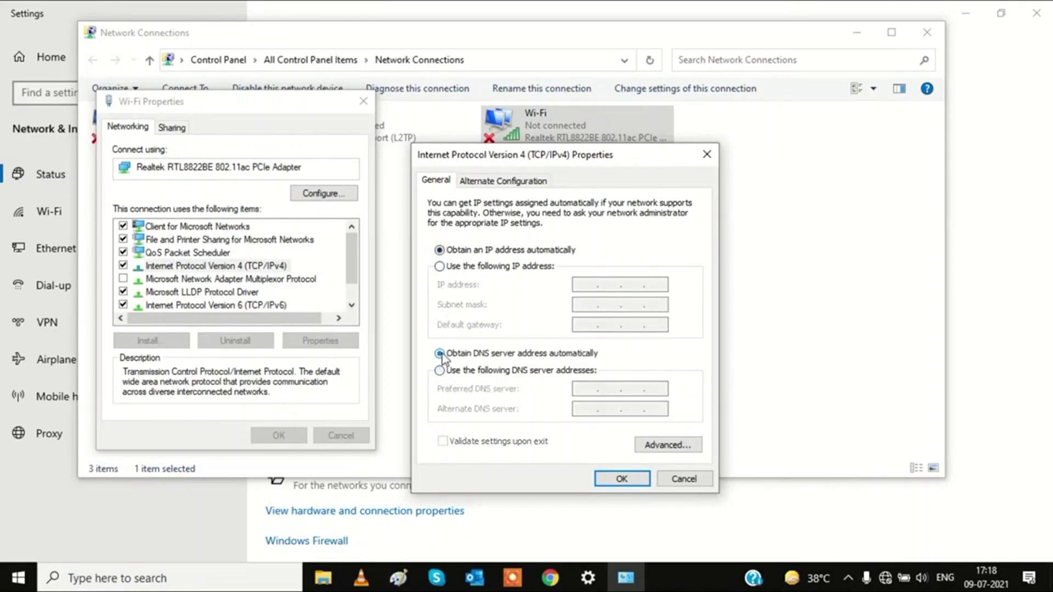
pyautogui.click(621, 479)
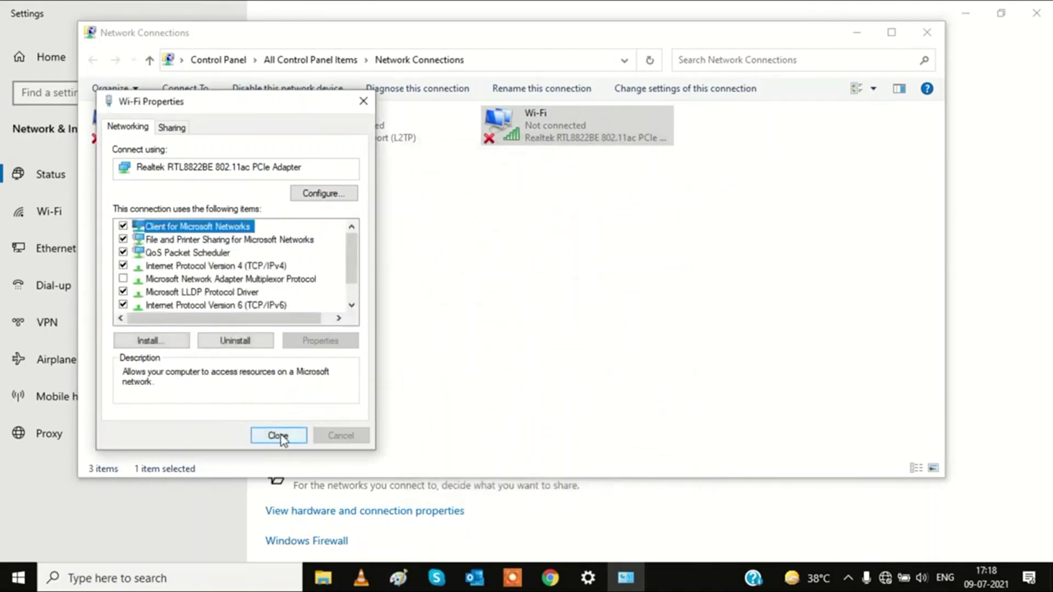
pyautogui.click(278, 436)
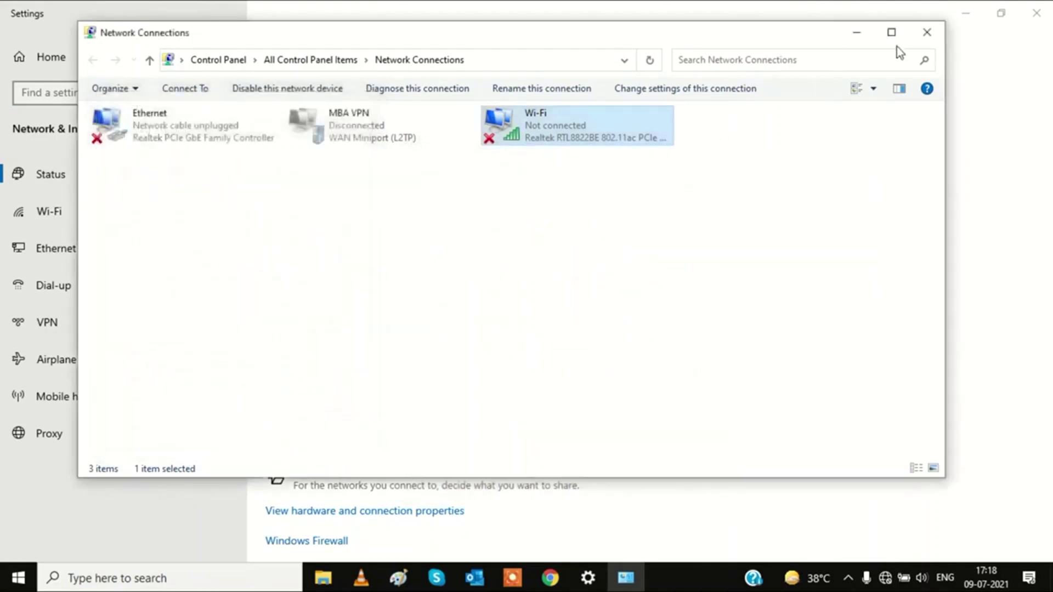
pyautogui.click(927, 32)
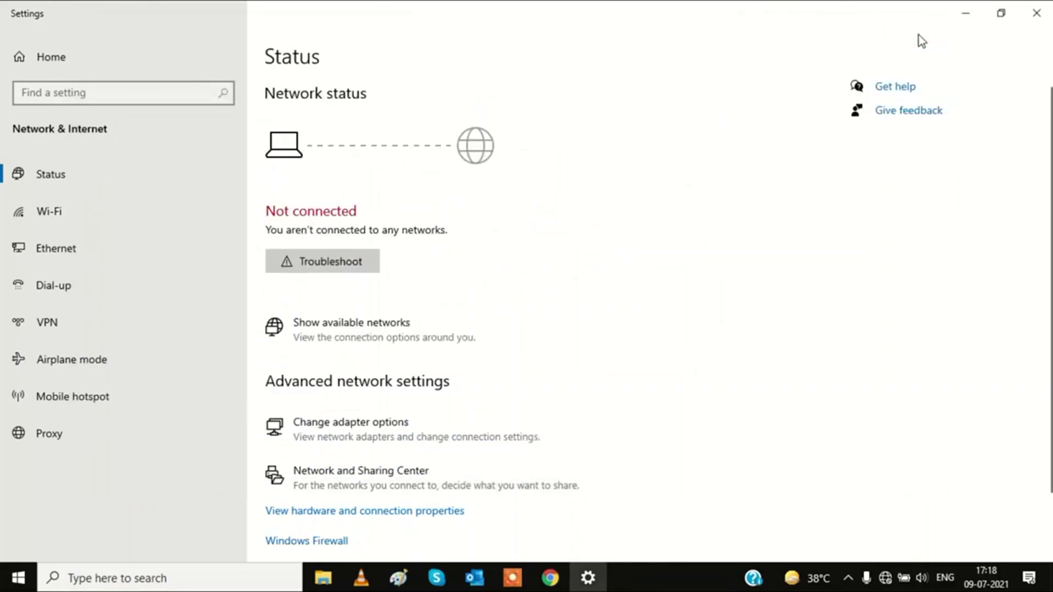
pyautogui.click(1038, 11)
# Refresh the desktop twice from its right-click menu
pyautogui.rightClick(722, 15)
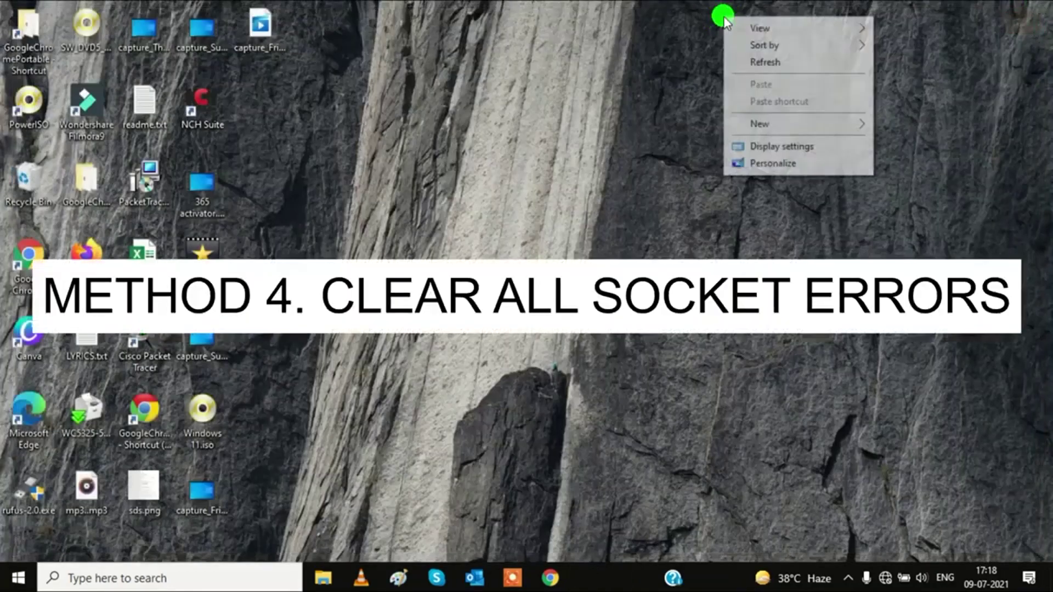
pyautogui.click(771, 62)
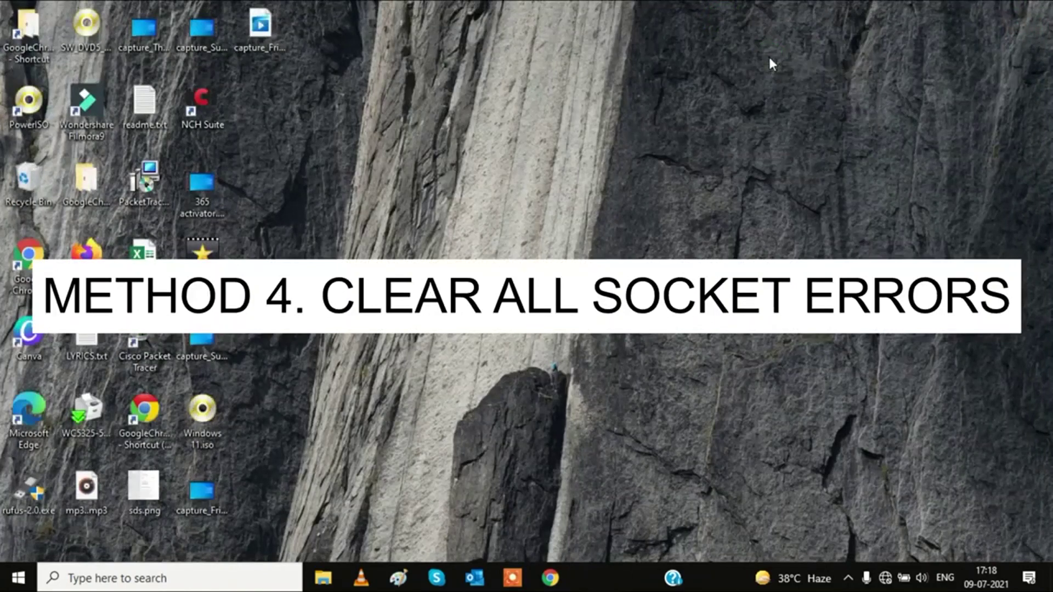
pyautogui.rightClick(732, 55)
pyautogui.click(780, 103)
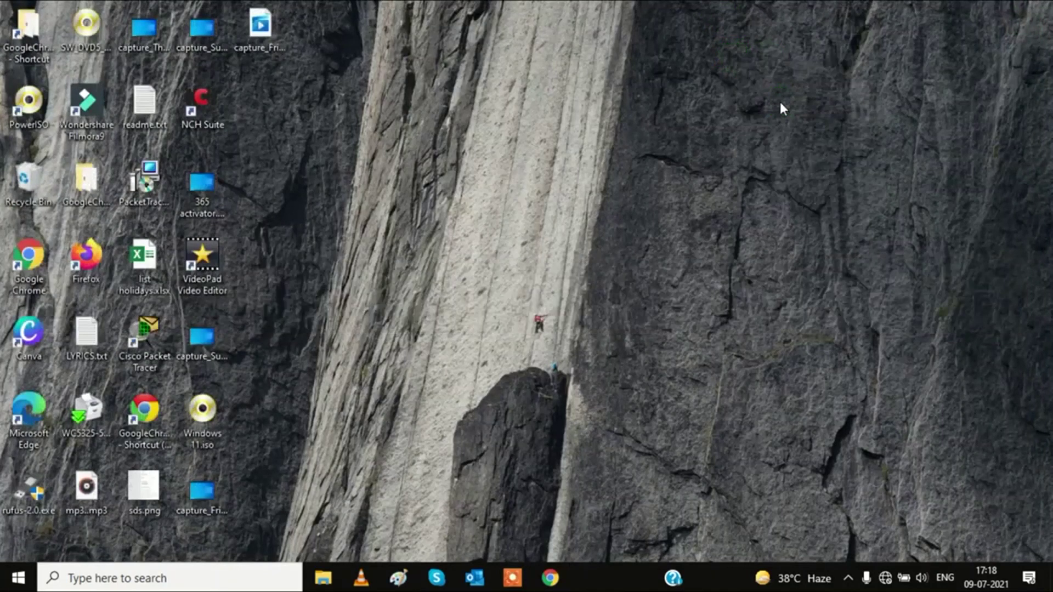
# Search for 'cmd' and launch Command Prompt as administrator
pyautogui.click(162, 573)
pyautogui.write('cmd')
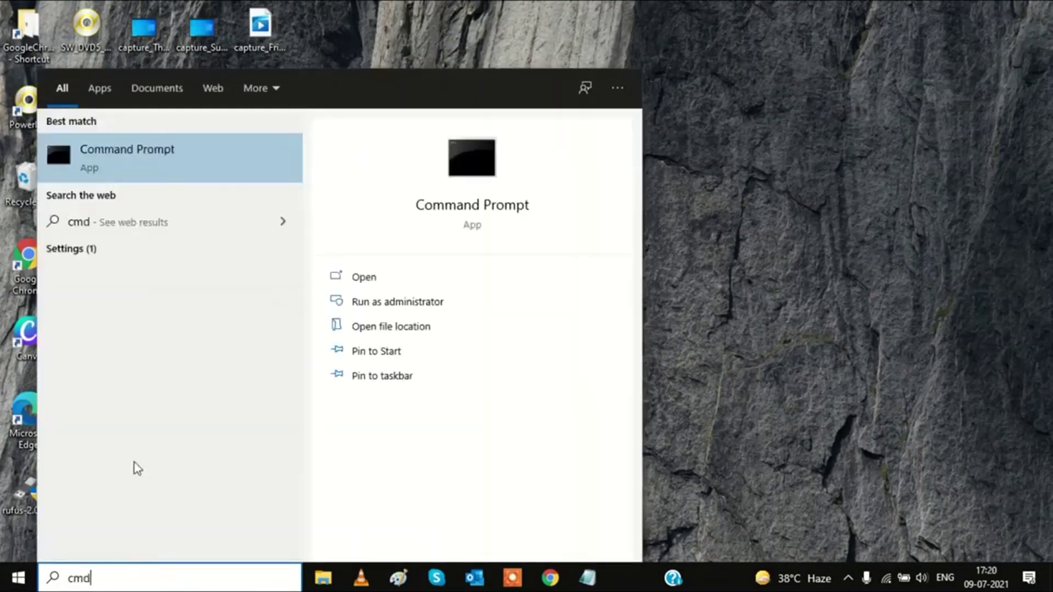
pyautogui.rightClick(163, 146)
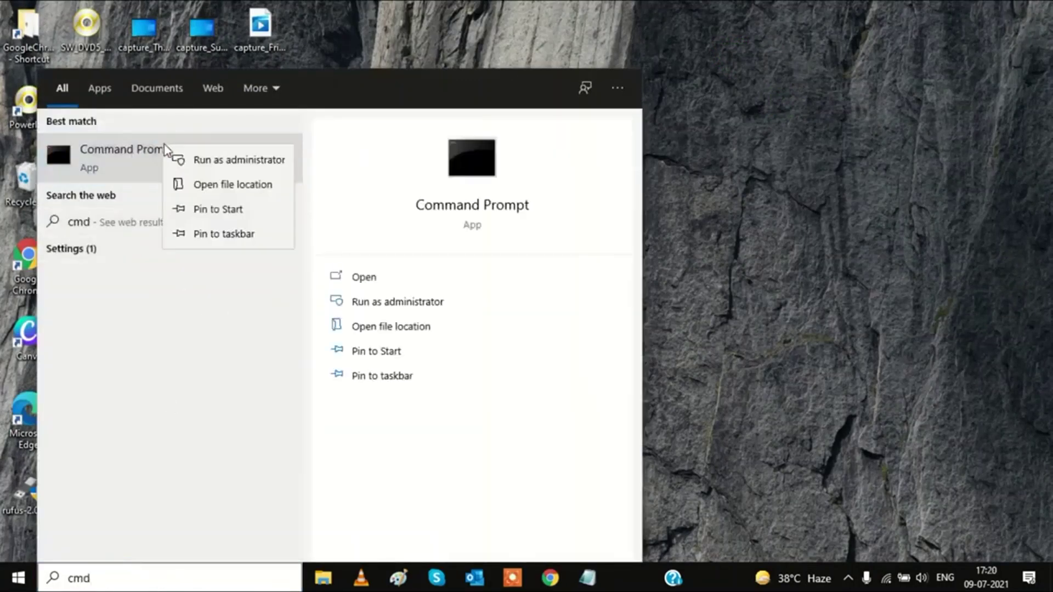
pyautogui.click(236, 163)
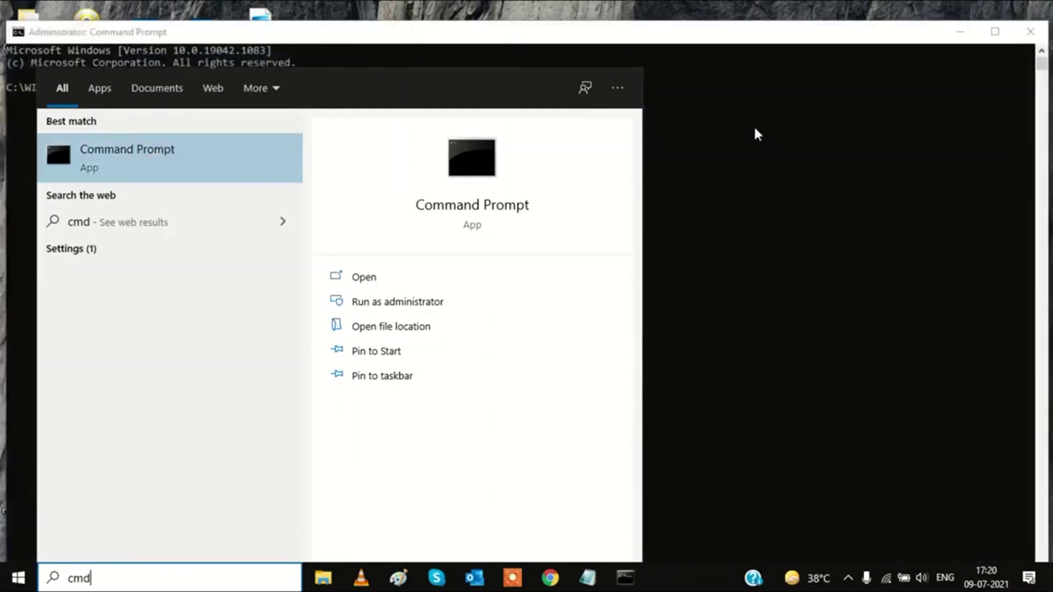
# Reposition the admin console and copy 'netsh winsock reset catalog' from the Notepad notes
pyautogui.click(755, 129)
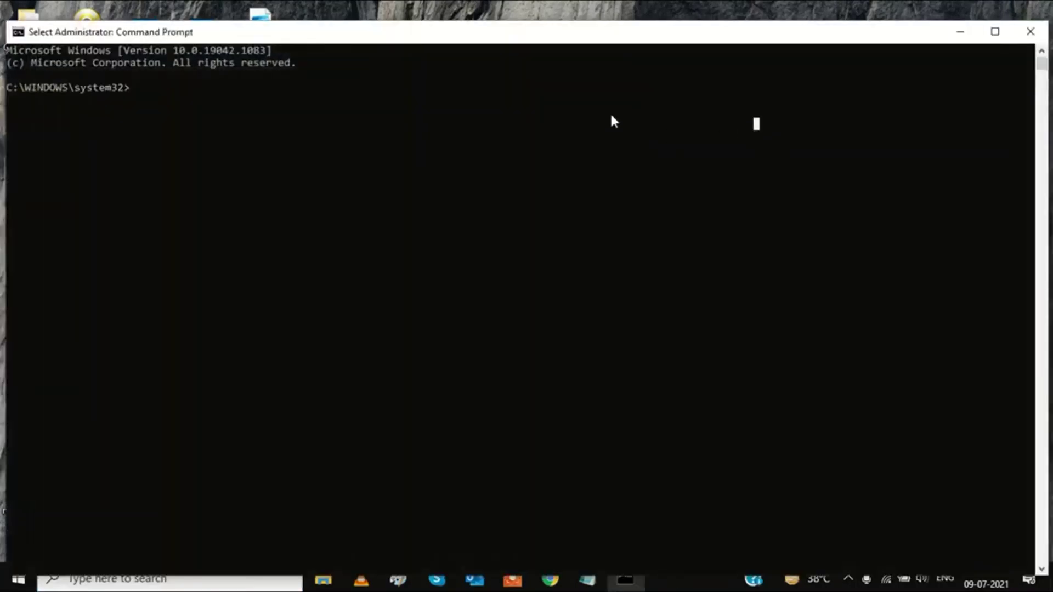
pyautogui.moveTo(553, 34); pyautogui.dragTo(587, 17)
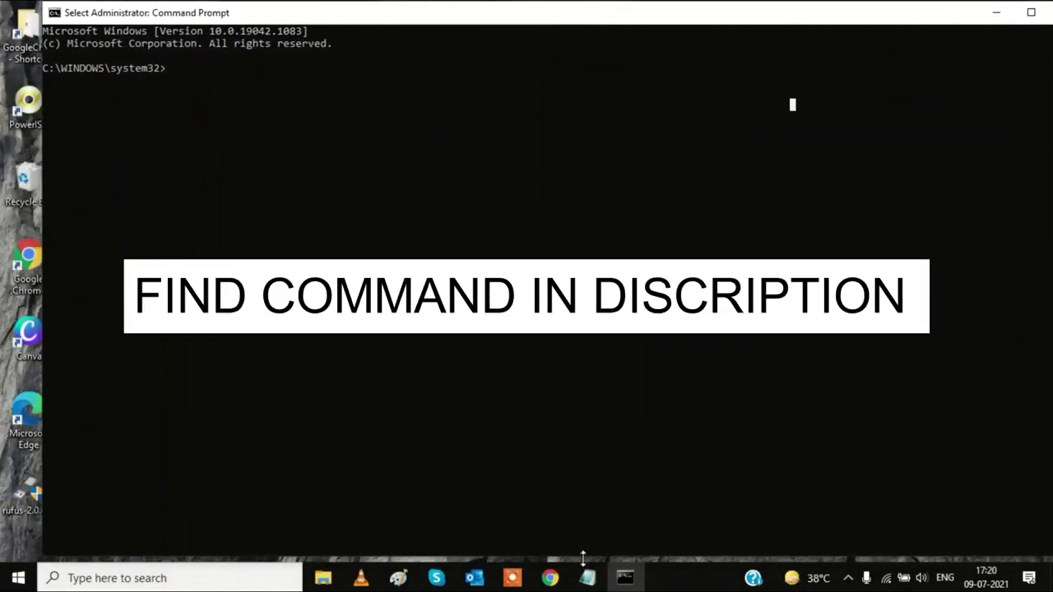
pyautogui.click(586, 574)
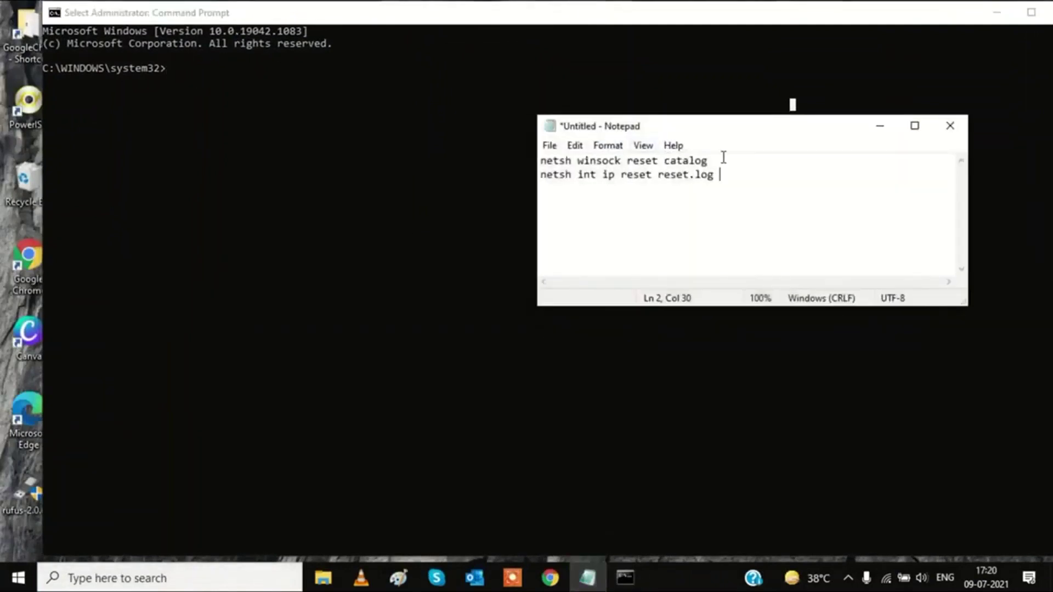
pyautogui.moveTo(711, 159); pyautogui.dragTo(552, 159)
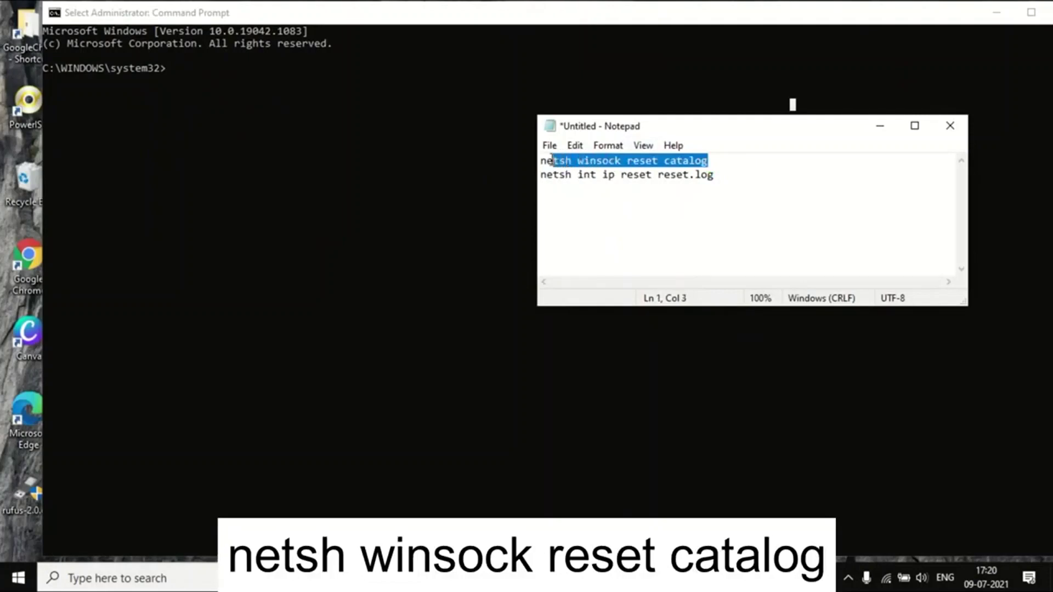
pyautogui.rightClick(569, 160)
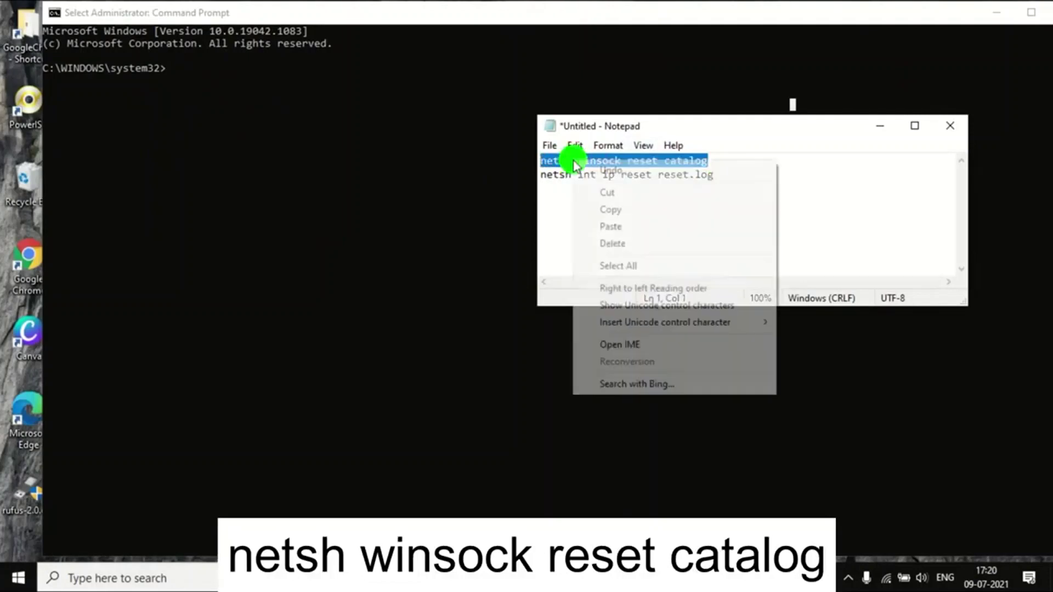
pyautogui.click(619, 209)
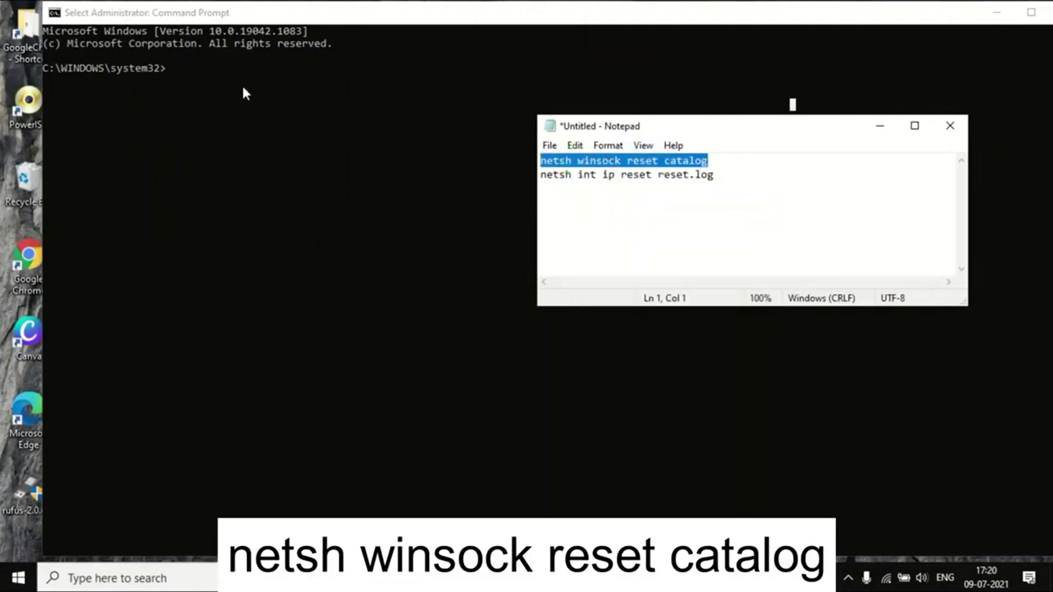
# Paste and run 'netsh winsock reset catalog', checking the success and restart messages
pyautogui.click(181, 80)
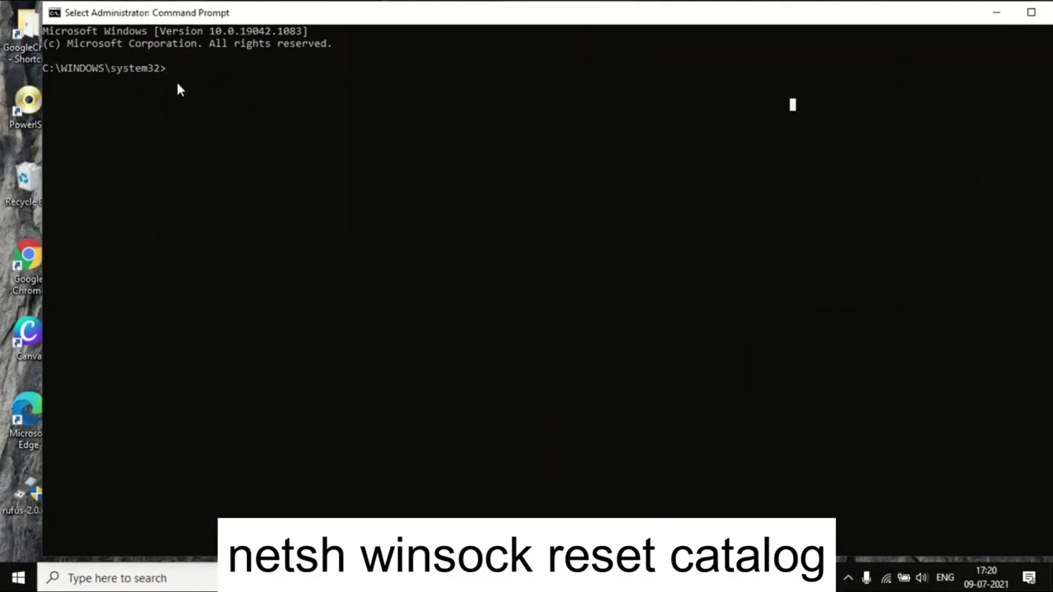
pyautogui.rightClick(177, 84)
pyautogui.press('Return')
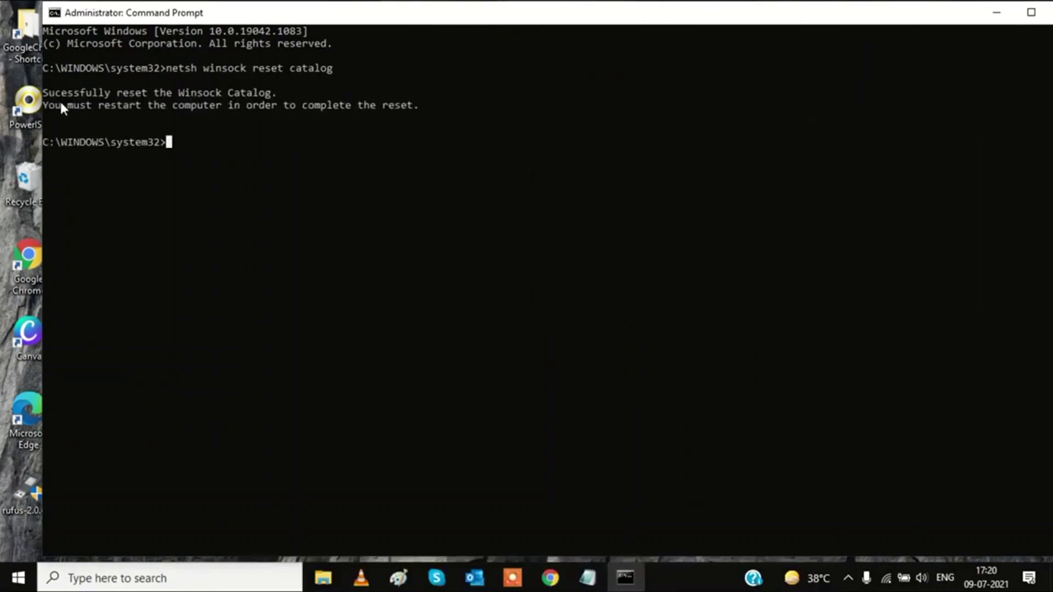
pyautogui.moveTo(46, 95); pyautogui.dragTo(221, 94)
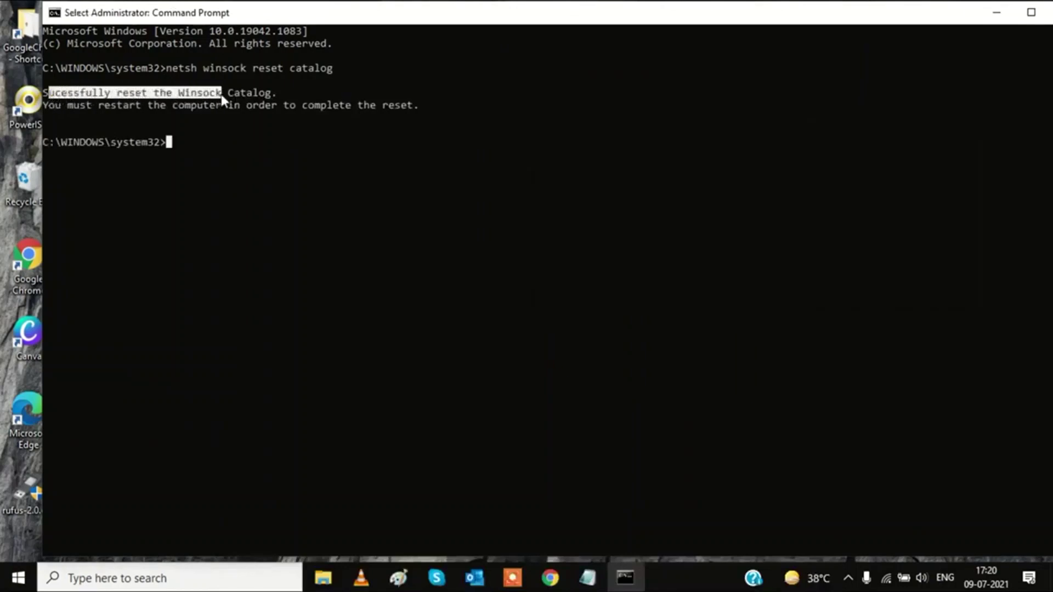
pyautogui.moveTo(49, 104); pyautogui.dragTo(254, 110)
pyautogui.click(292, 106)
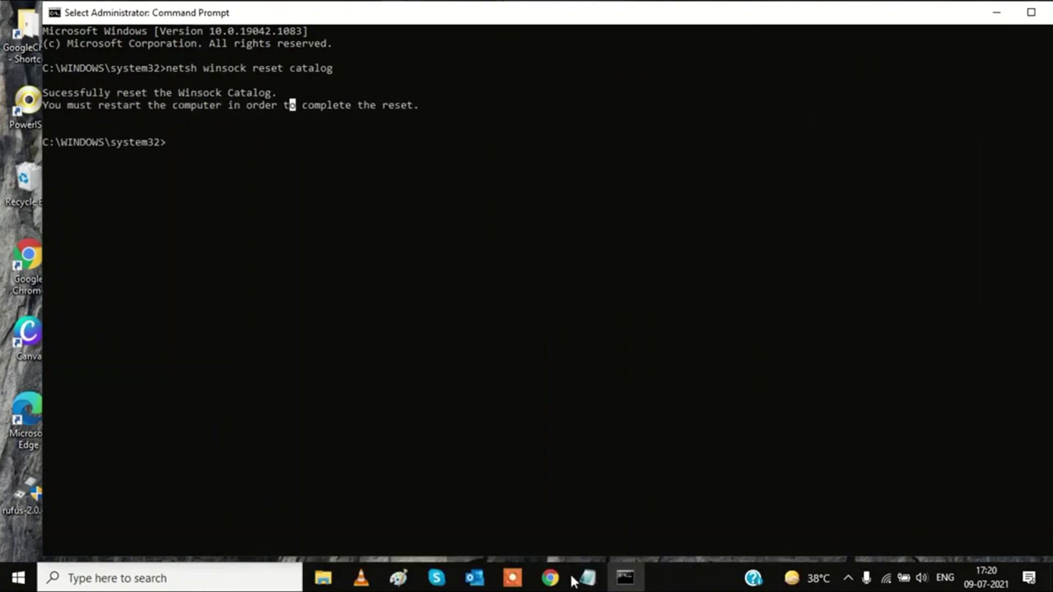
pyautogui.click(588, 578)
# Copy 'netsh int ip reset reset.log' from the notes and run it in the admin console
pyautogui.moveTo(714, 174); pyautogui.dragTo(543, 175)
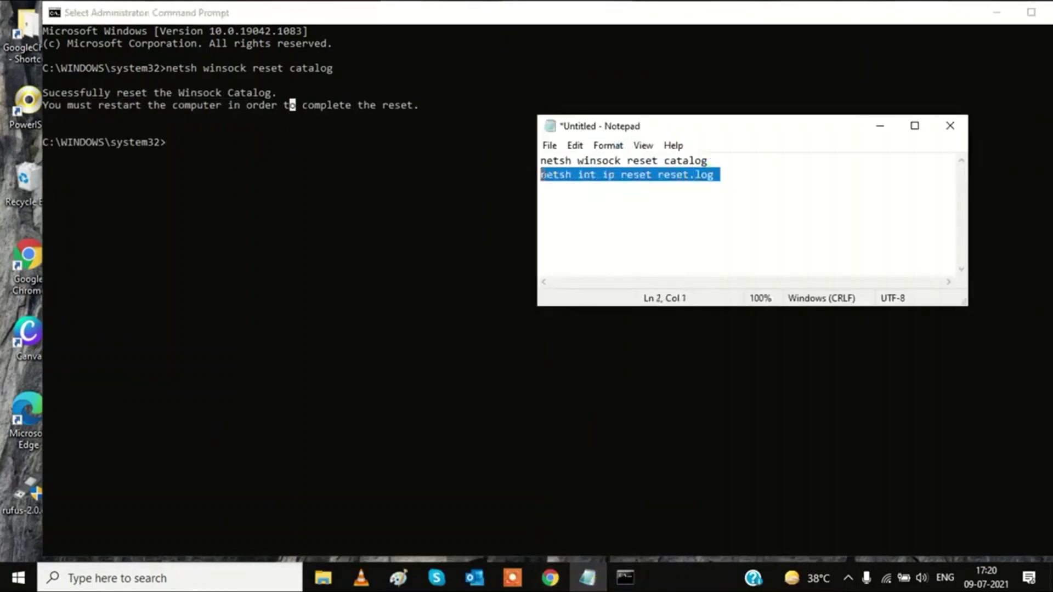
pyautogui.rightClick(594, 171)
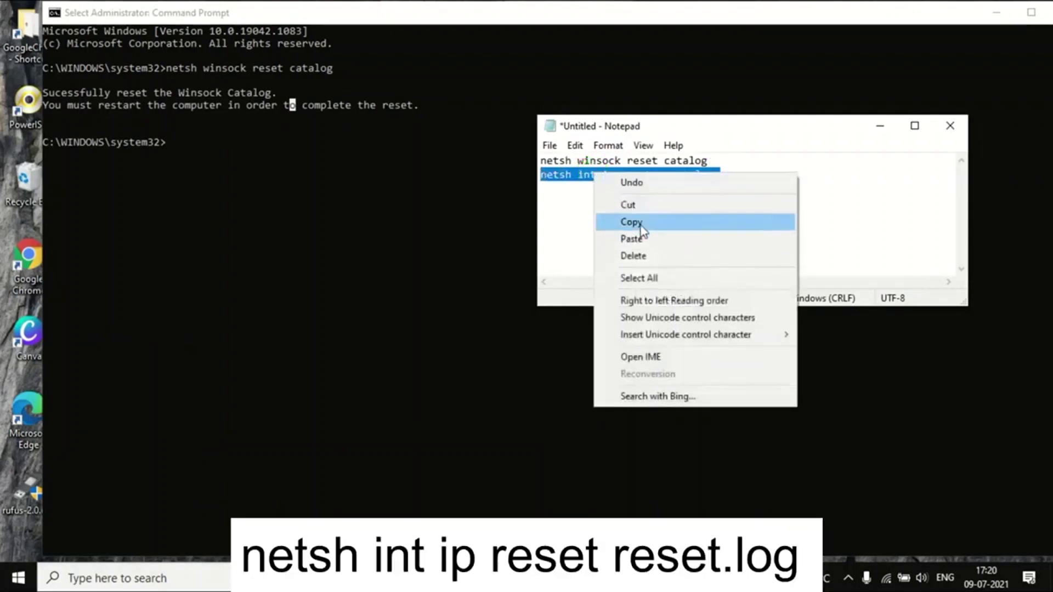
pyautogui.click(636, 222)
pyautogui.click(880, 125)
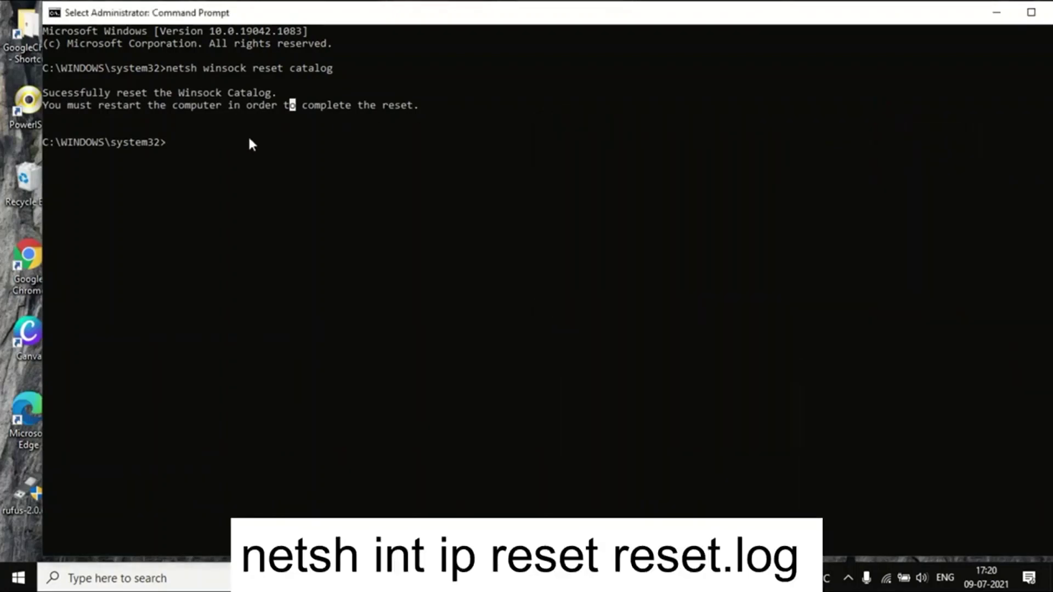
pyautogui.rightClick(173, 144)
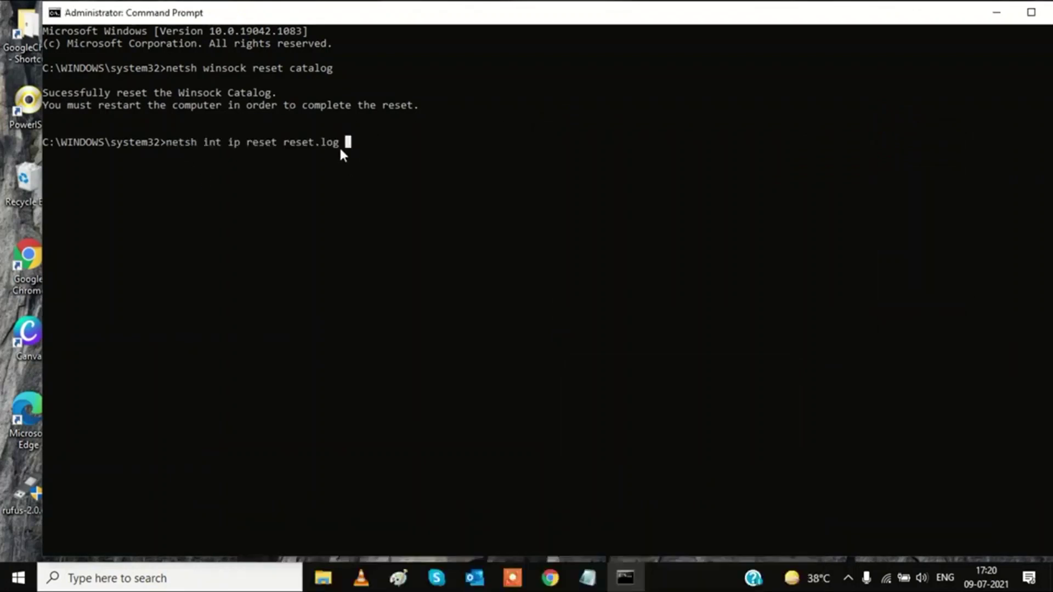
pyautogui.press('Return')
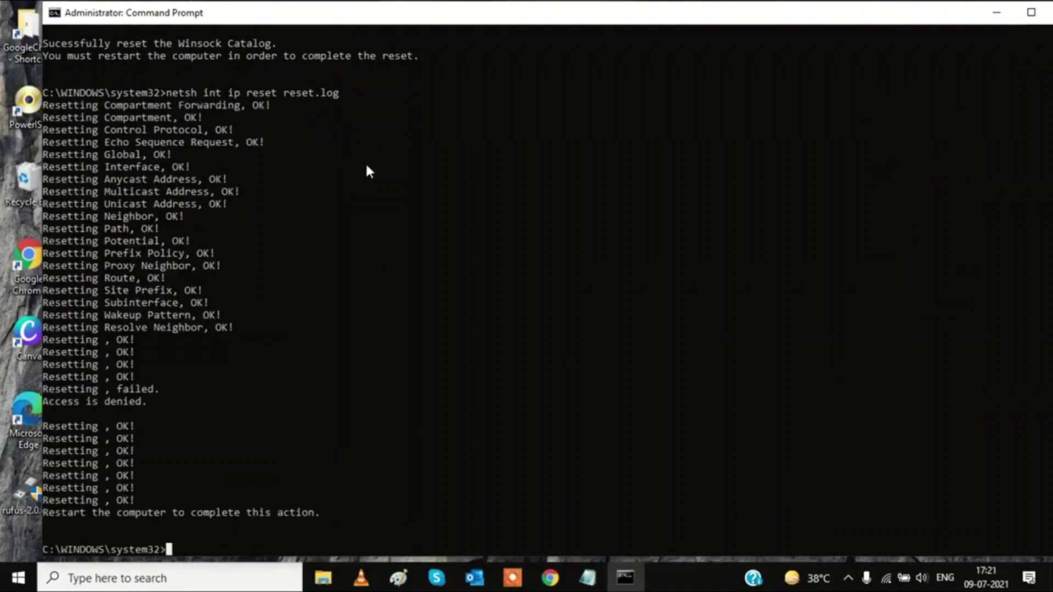
# Close the administrator Command Prompt with the exit command
pyautogui.scroll(-3, 368, 172)
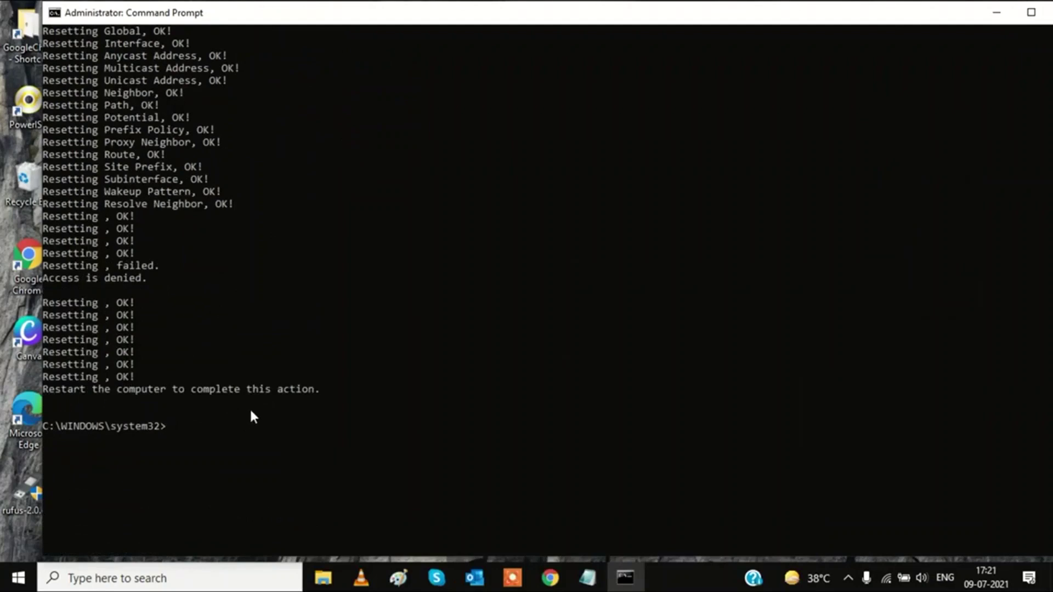
pyautogui.write('exit')
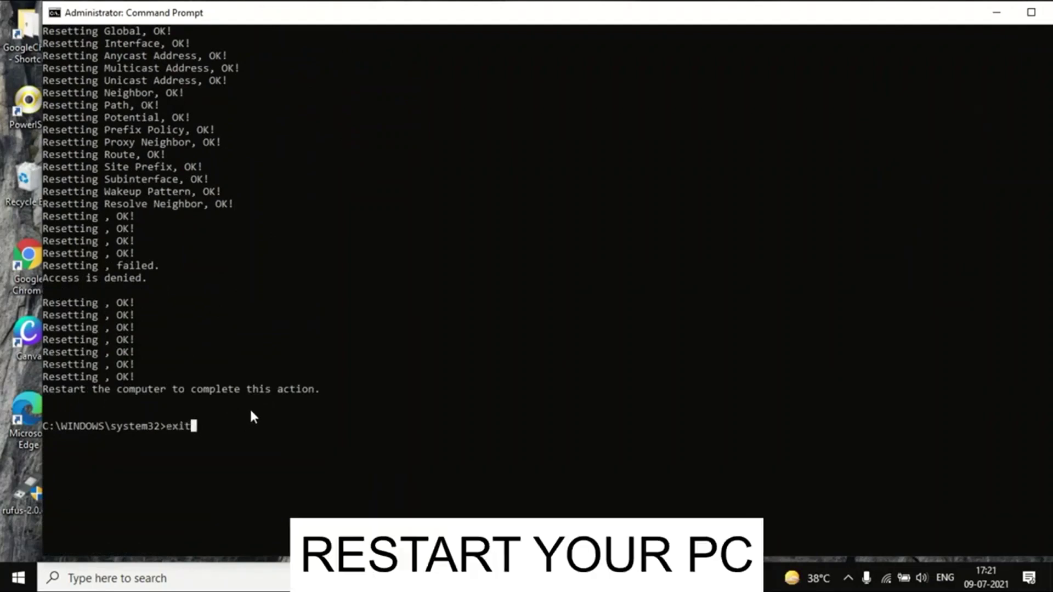
pyautogui.press('Return')
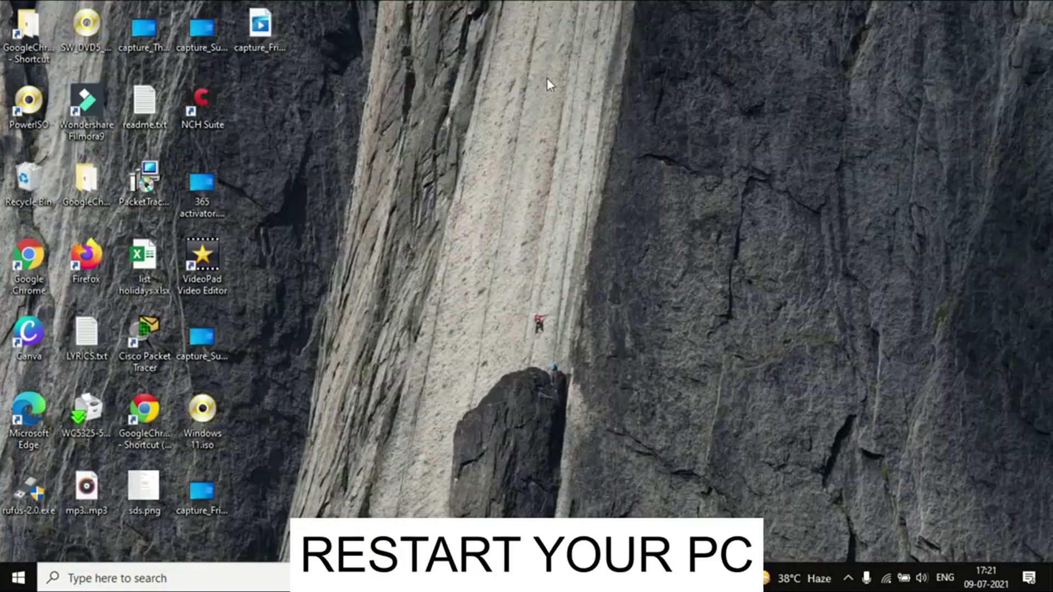
# Refresh the desktop twice, then bring up the Start button's Win+X system tools menu
pyautogui.rightClick(565, 103)
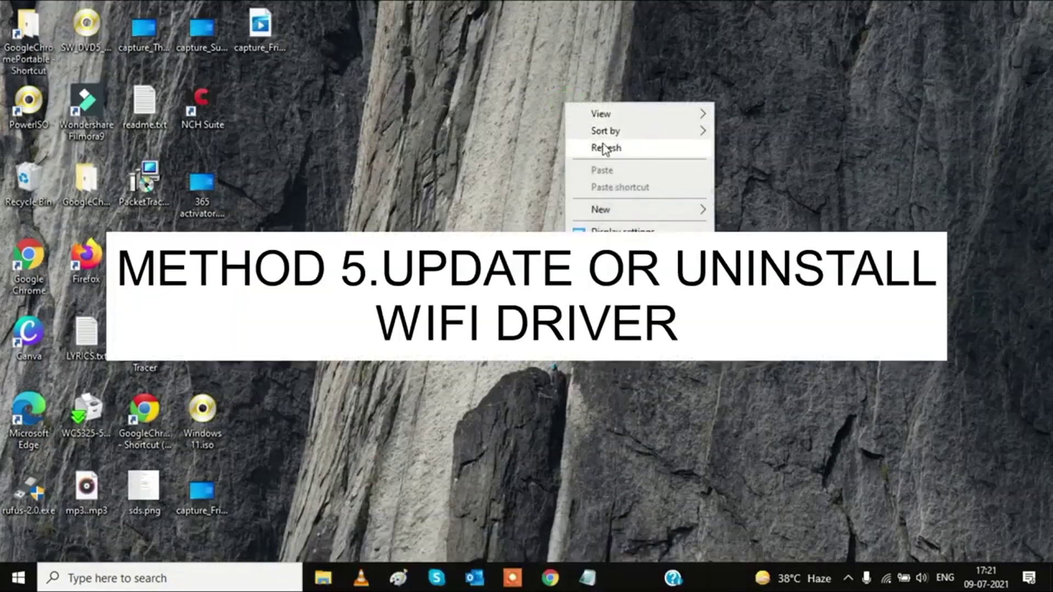
pyautogui.click(600, 144)
pyautogui.rightClick(603, 144)
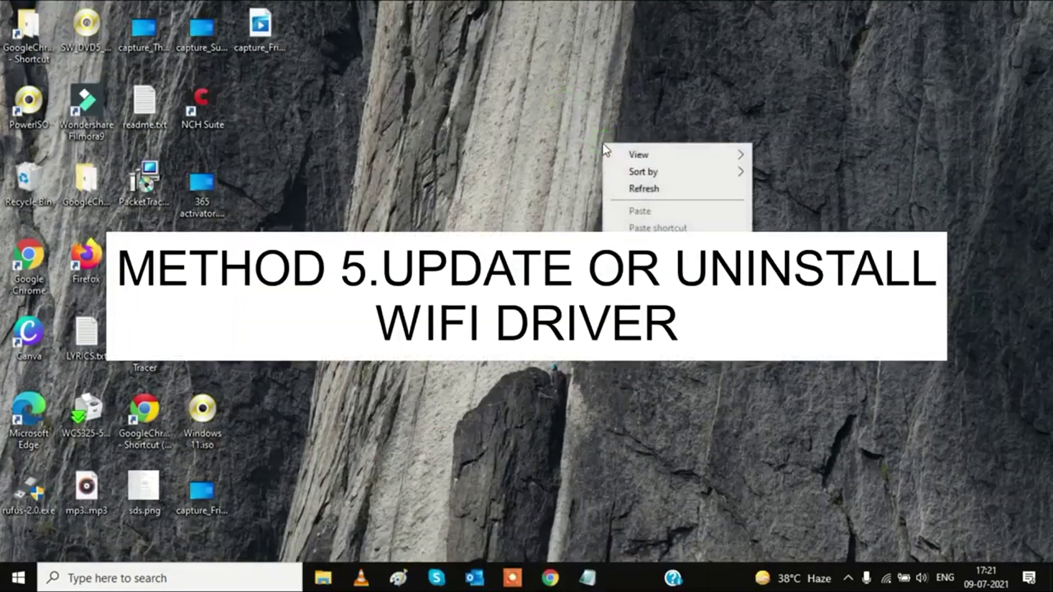
pyautogui.click(647, 189)
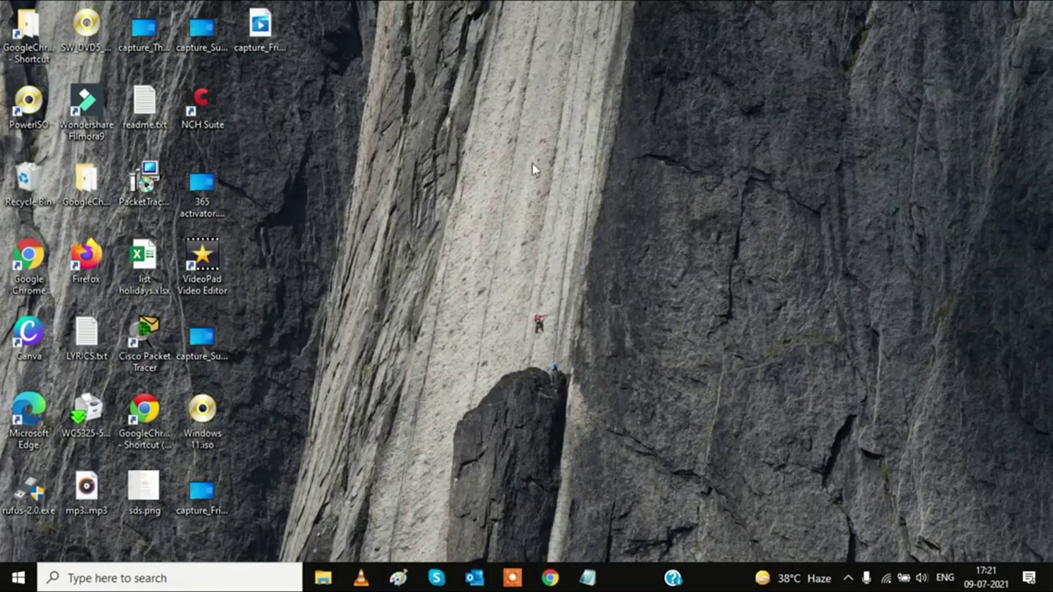
pyautogui.rightClick(19, 577)
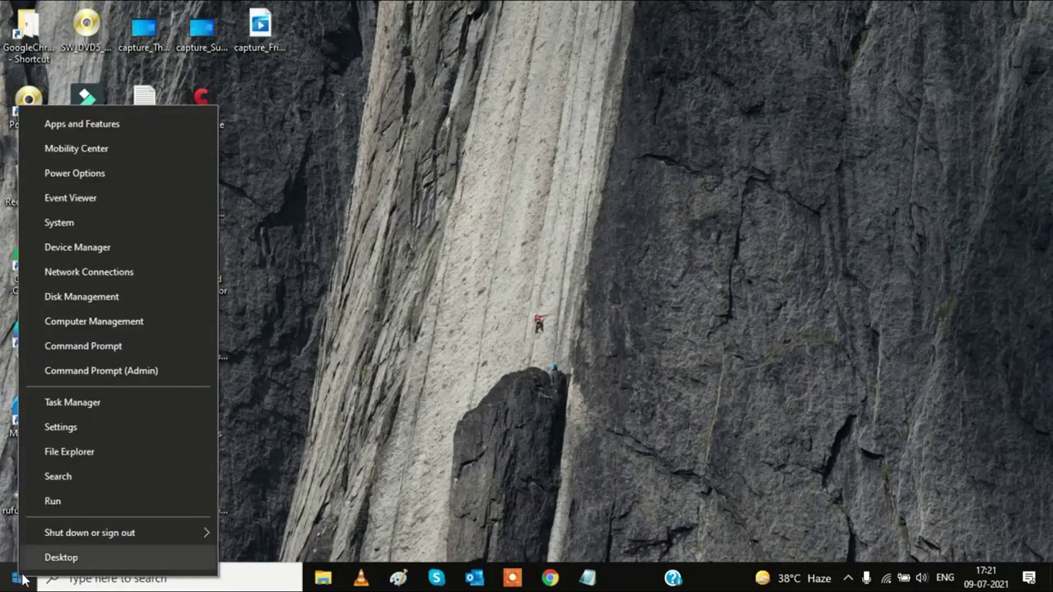
# Launch Device Manager, expand Network adapters, and select the Realtek RTL8822BE and PCIe GbE adapters
pyautogui.click(79, 248)
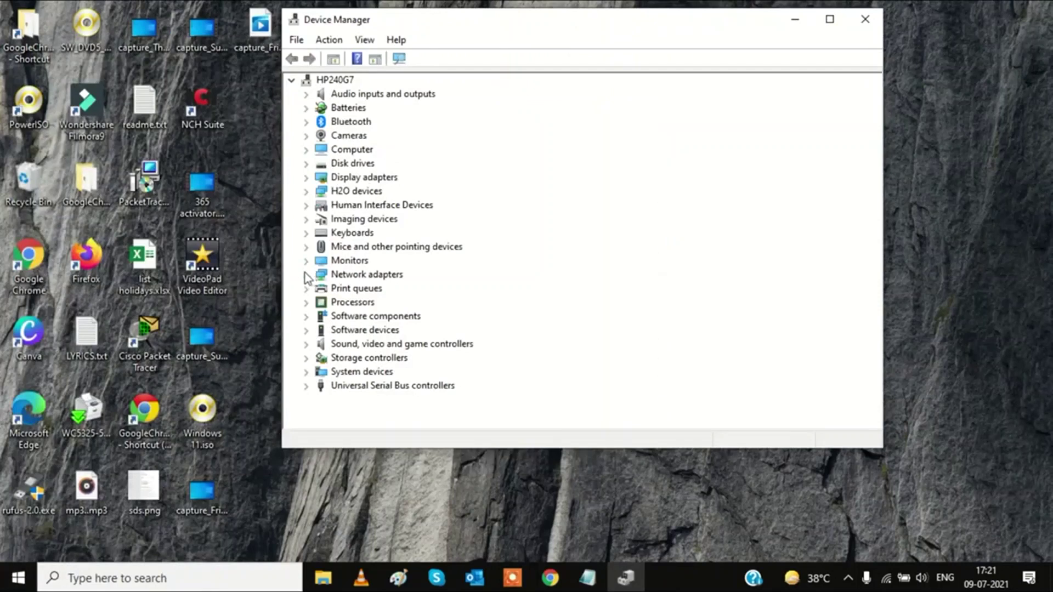
pyautogui.click(306, 275)
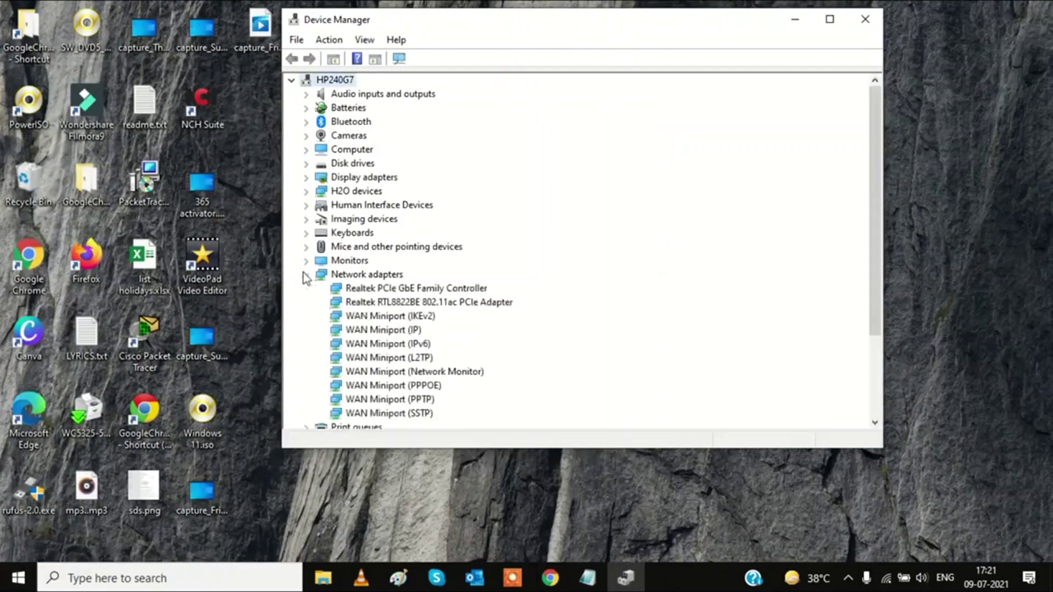
pyautogui.click(432, 307)
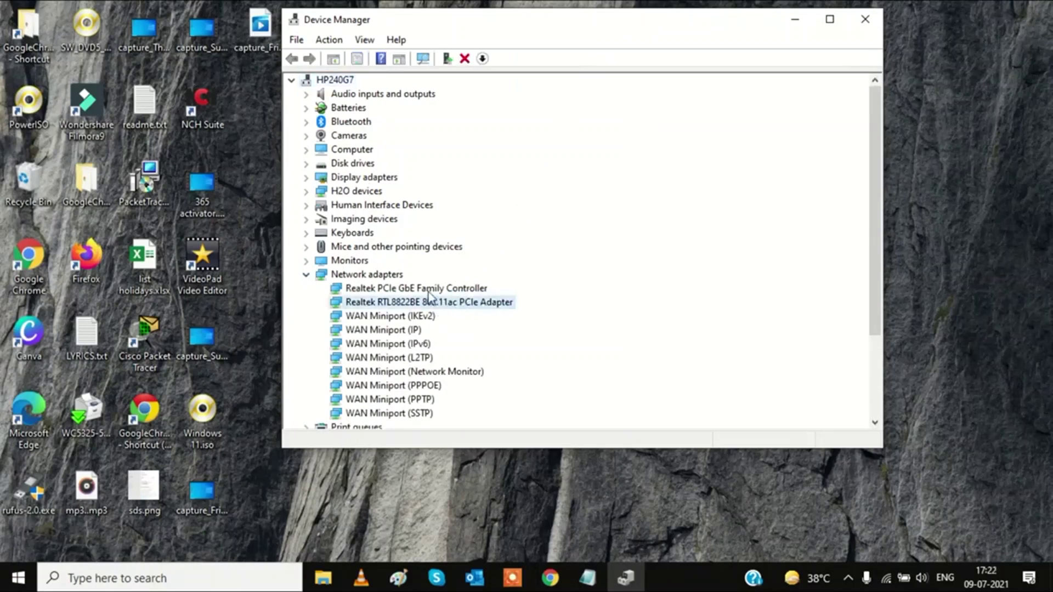
pyautogui.click(429, 291)
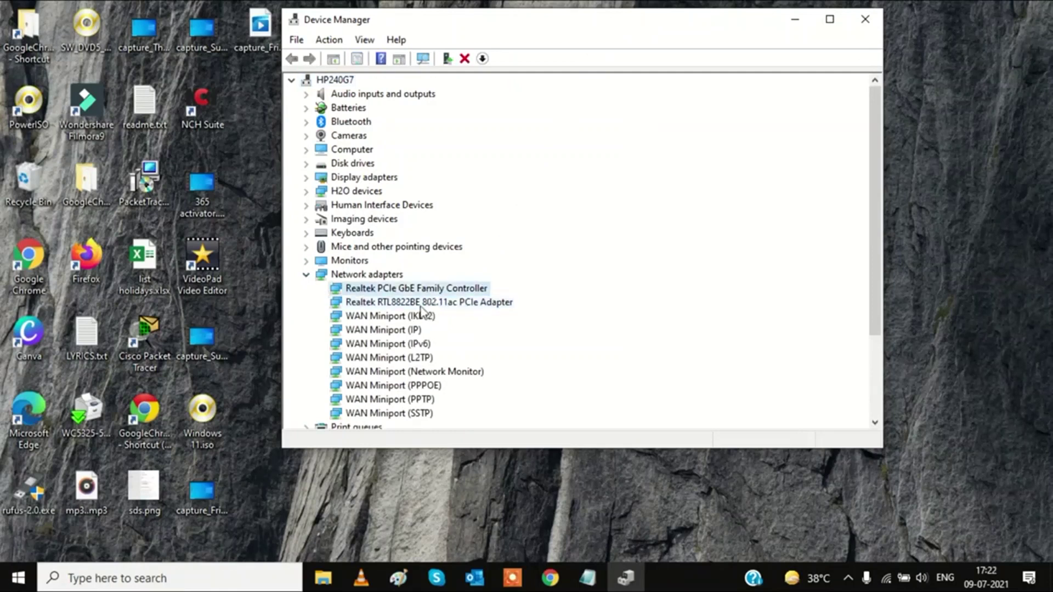
# View the connected Wi-Fi network's hardware properties in Network & Internet settings
pyautogui.click(887, 579)
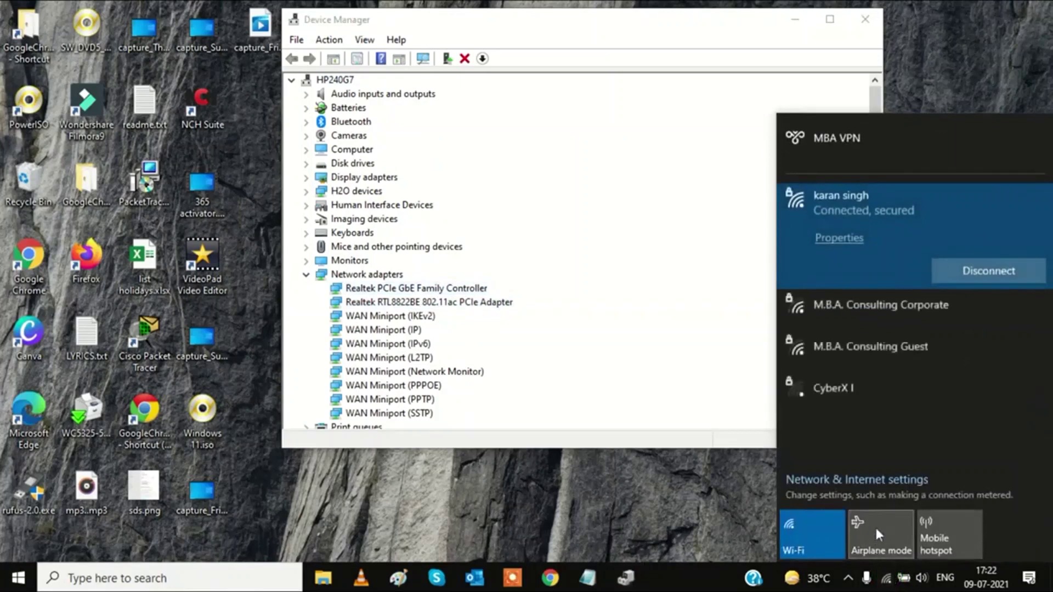
pyautogui.click(854, 482)
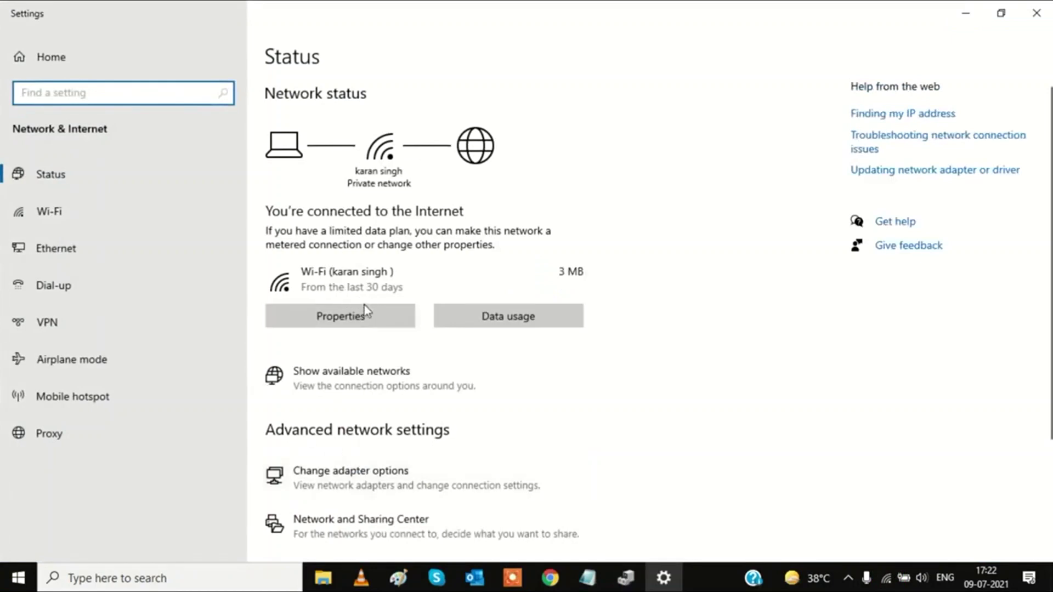
pyautogui.scroll(-3, 372, 365)
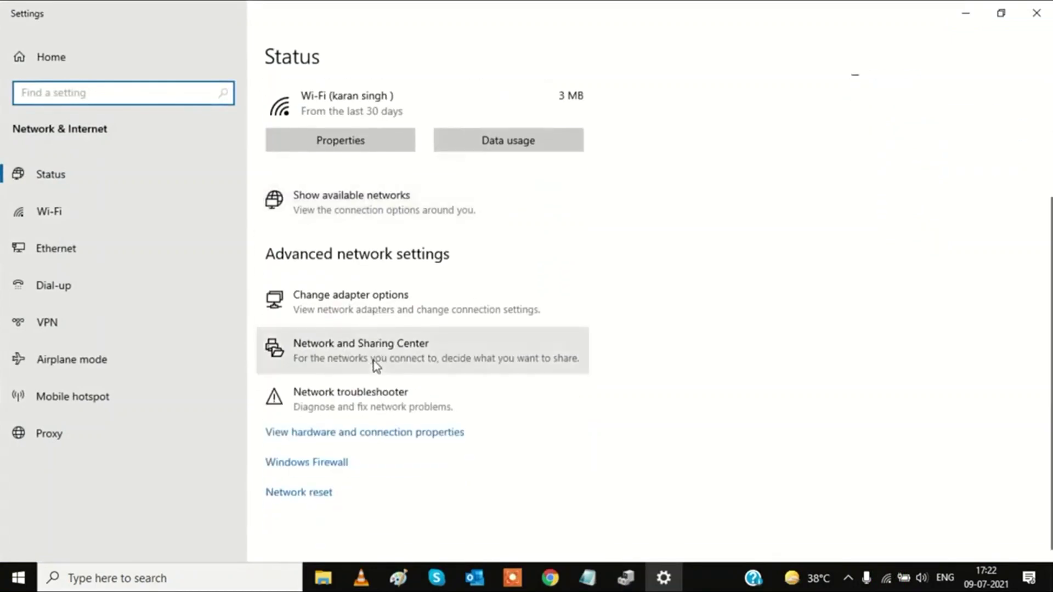
pyautogui.click(63, 211)
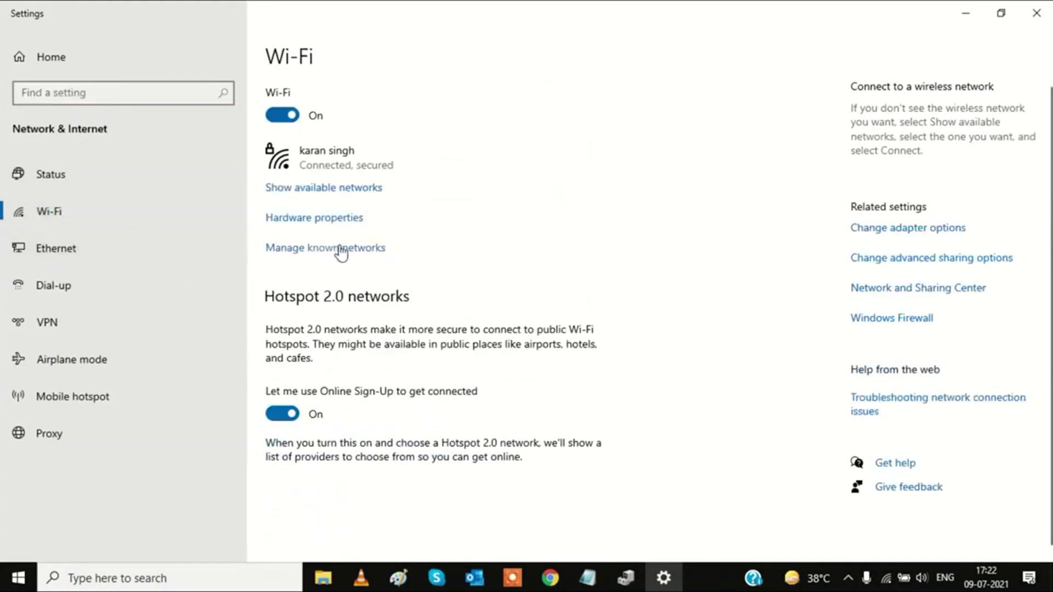
pyautogui.click(329, 219)
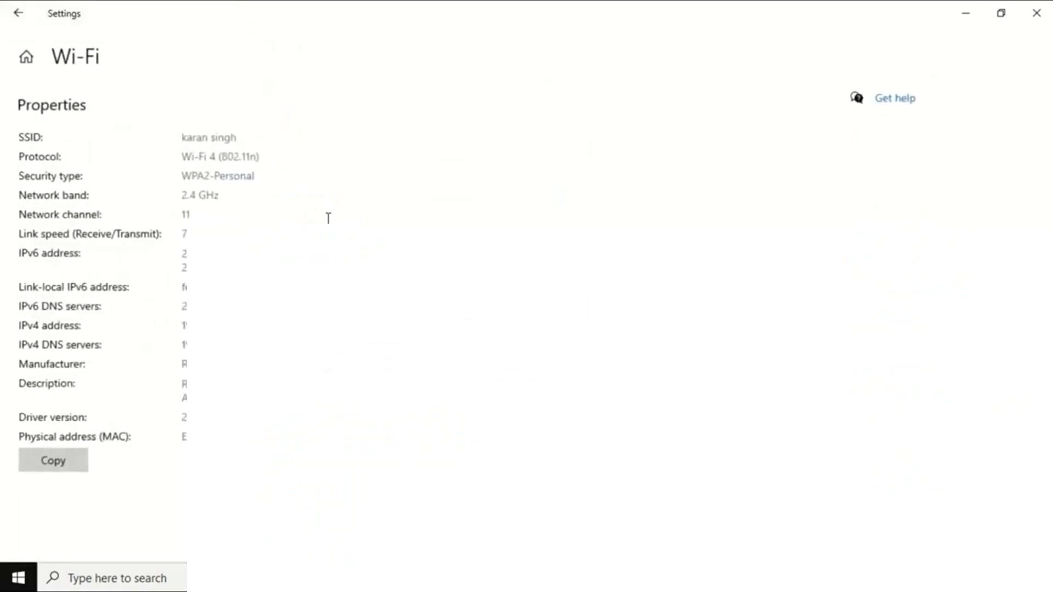
pyautogui.doubleClick(184, 384)
# Restore the Settings window to a smaller size and bring Device Manager to the front
pyautogui.click(1001, 13)
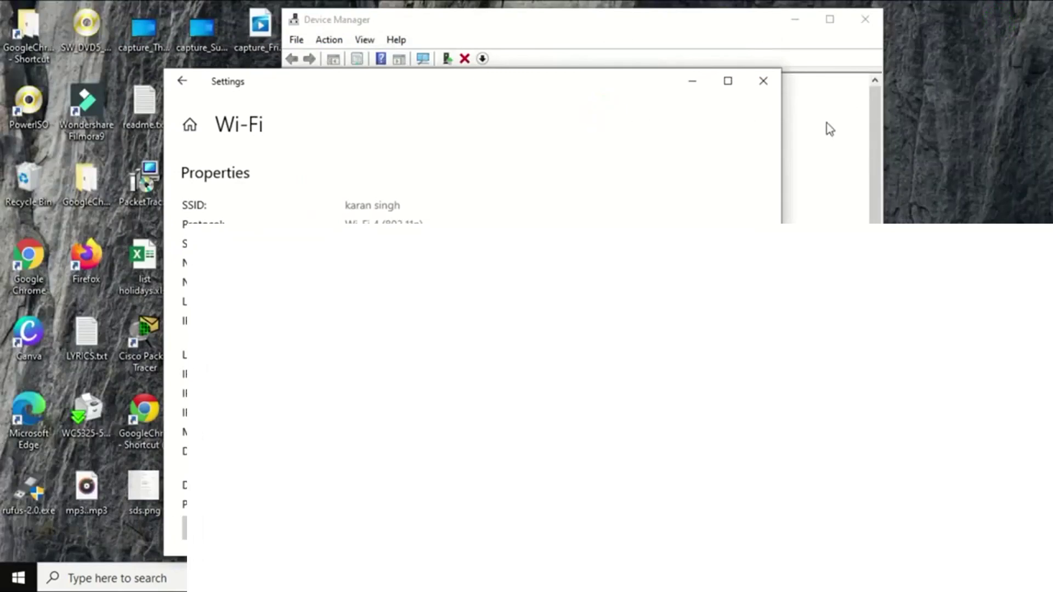
pyautogui.moveTo(702, 25); pyautogui.dragTo(958, 104)
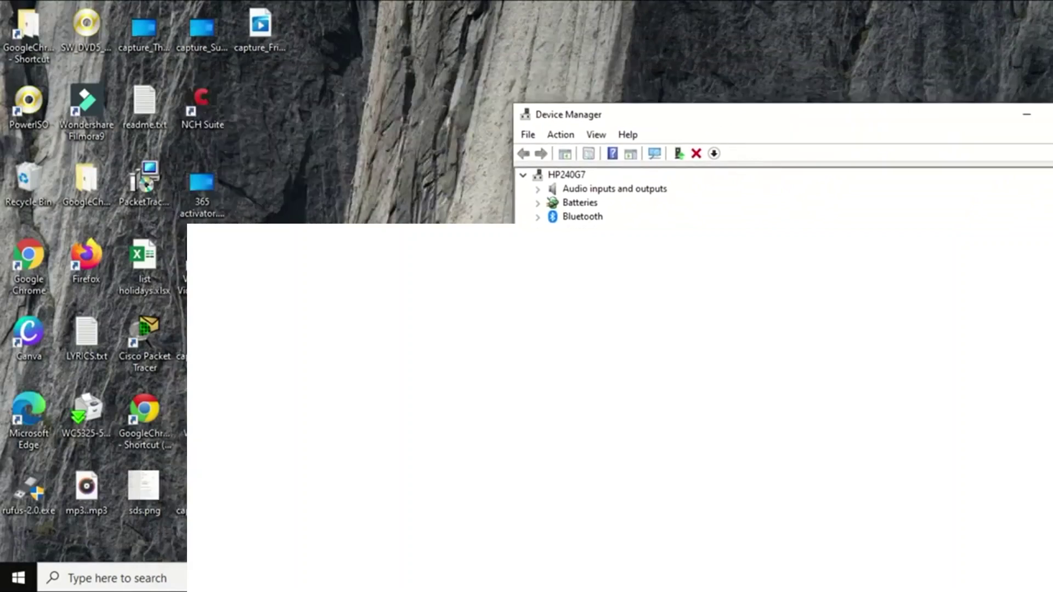
pyautogui.rightClick(625, 396)
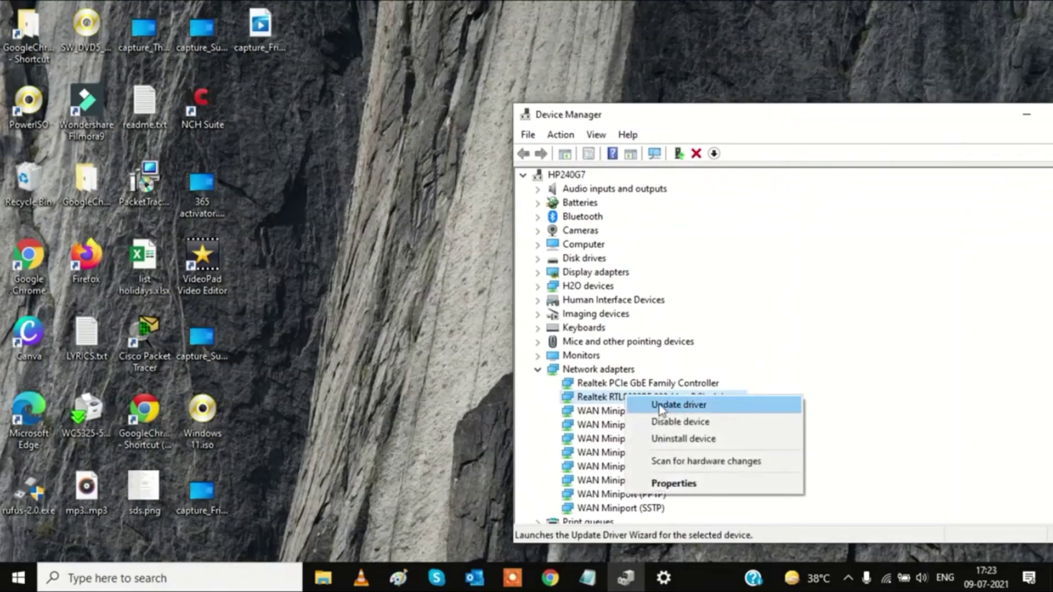
# Show the Realtek RTL8822BE adapter's Driver tab: version 2024.0.10.220, dated 05-10-2020
pyautogui.click(597, 401)
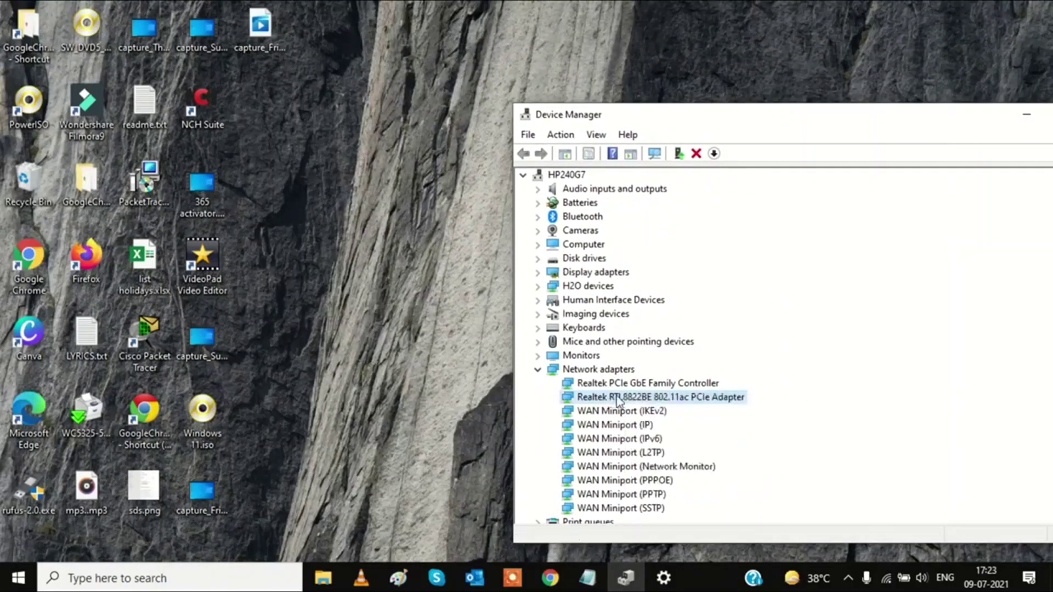
pyautogui.rightClick(618, 400)
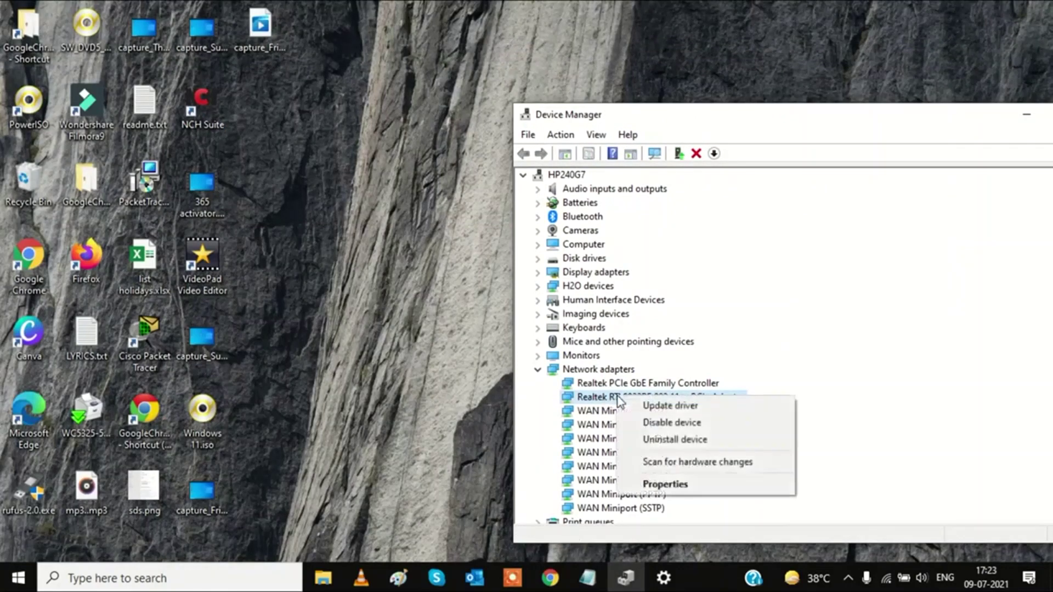
pyautogui.click(665, 485)
pyautogui.moveTo(869, 117); pyautogui.dragTo(607, 98)
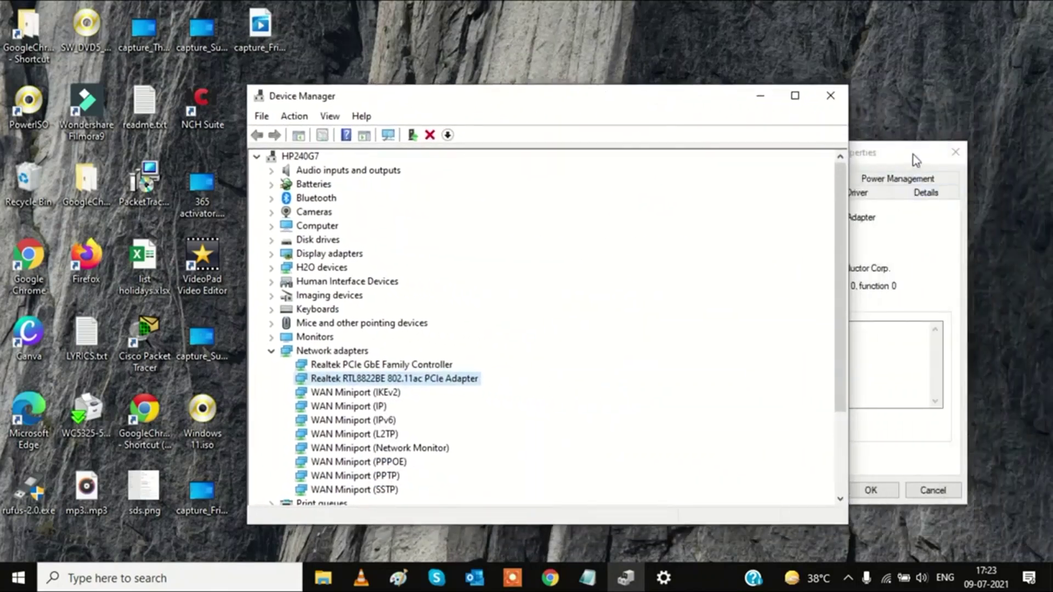
pyautogui.moveTo(913, 154); pyautogui.dragTo(738, 166)
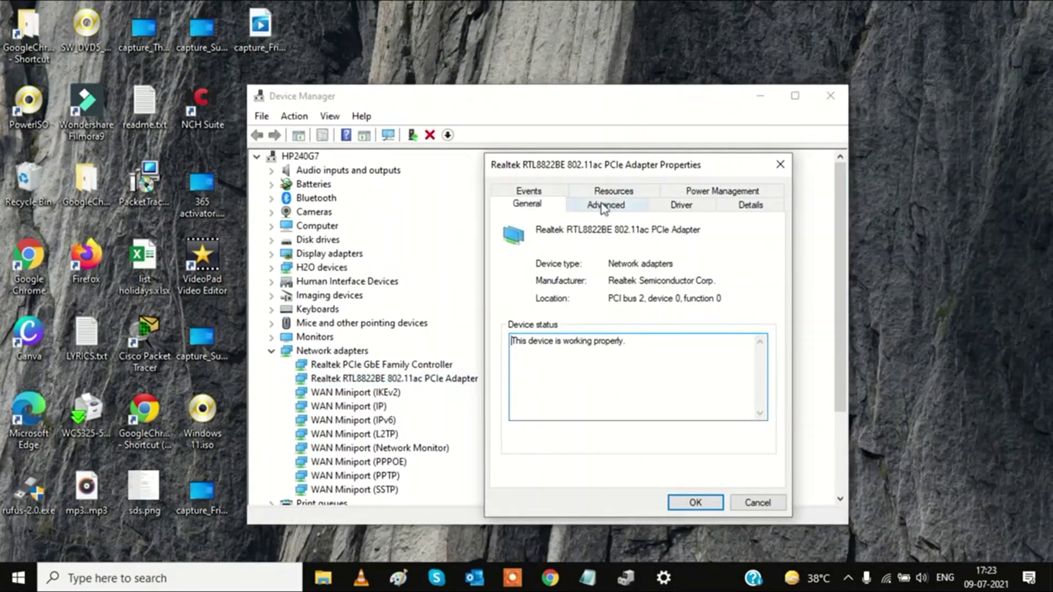
pyautogui.click(678, 207)
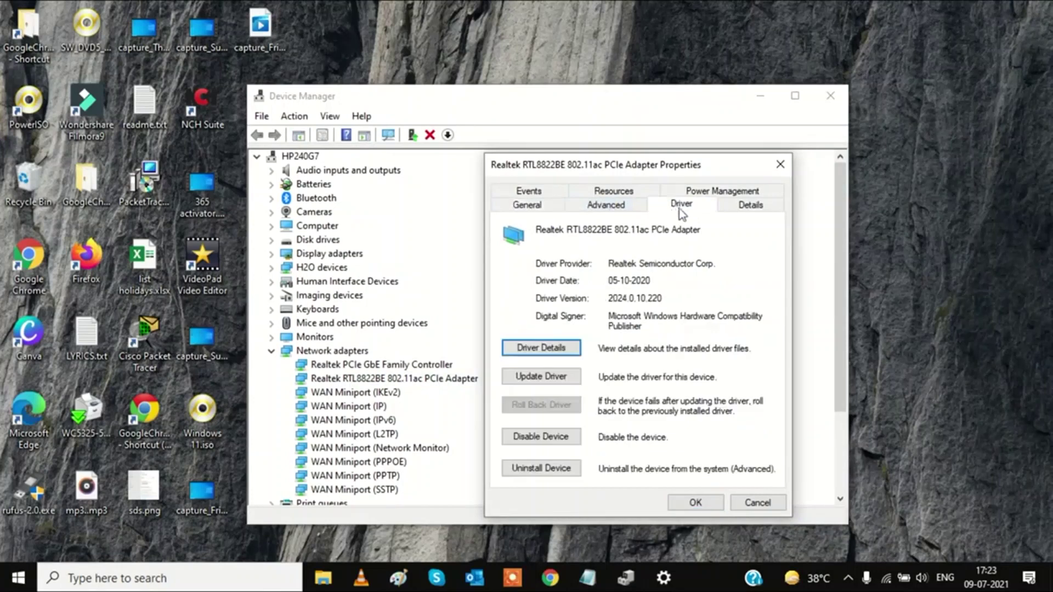
# Update the Wi-Fi adapter to the 'Realtek RTL8822BE 802.11ac PCIe Adapter (Microsoft)' driver from the available-drivers list
pyautogui.click(533, 380)
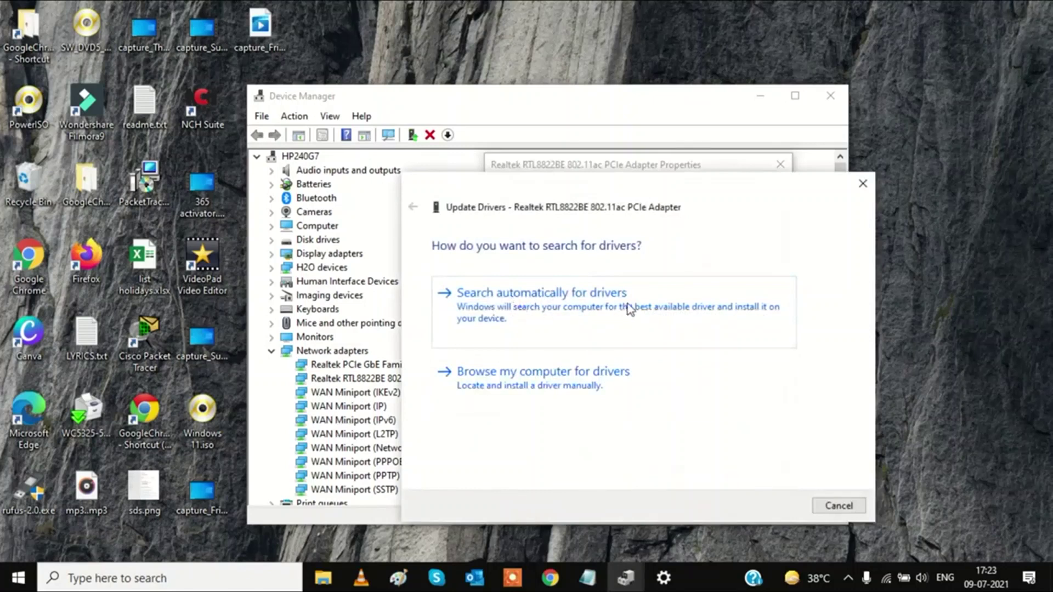
pyautogui.click(529, 388)
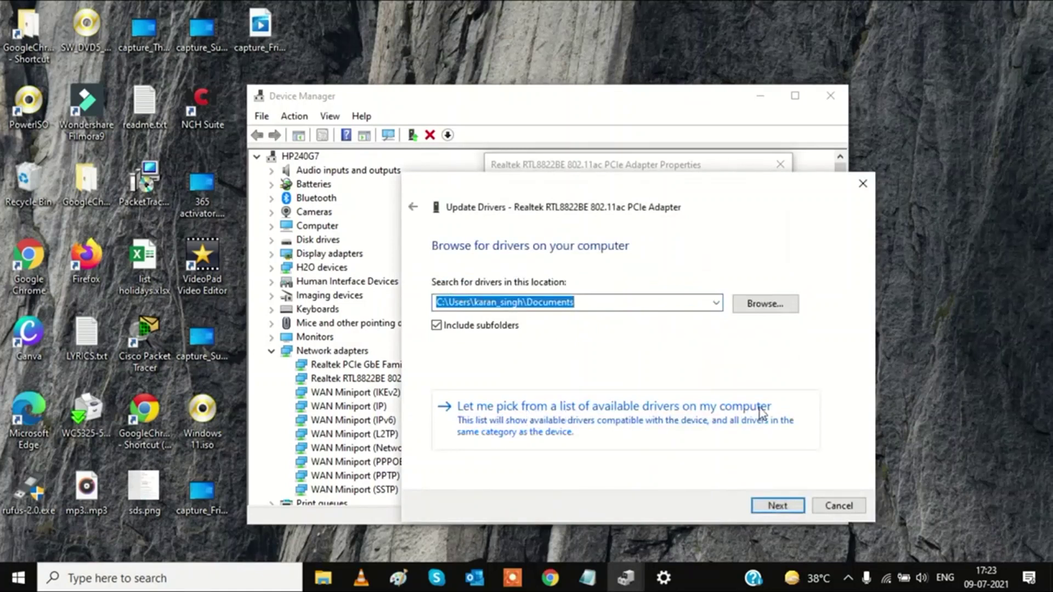
pyautogui.click(607, 429)
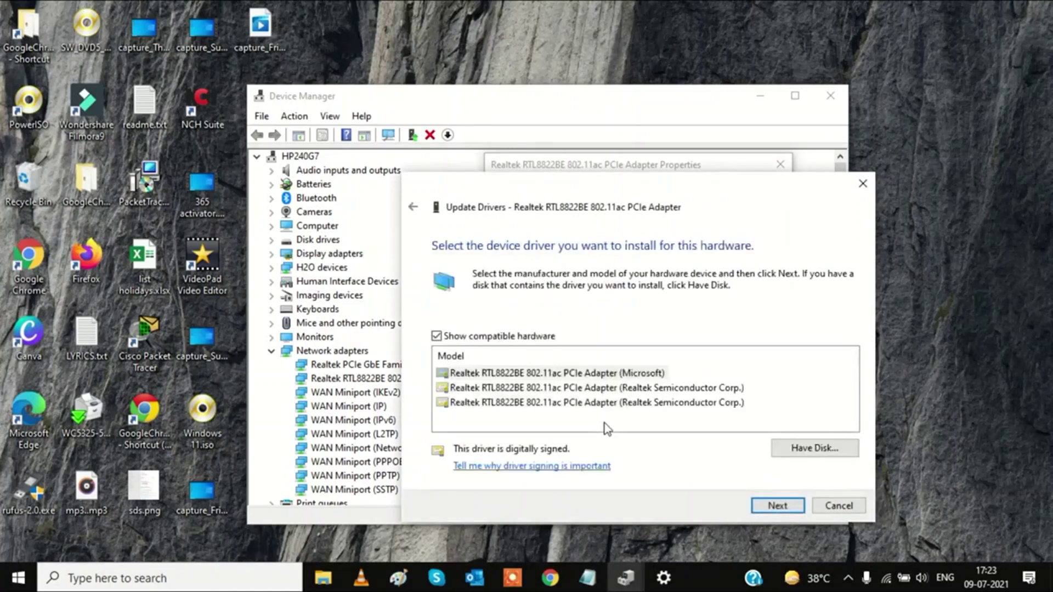
pyautogui.click(543, 375)
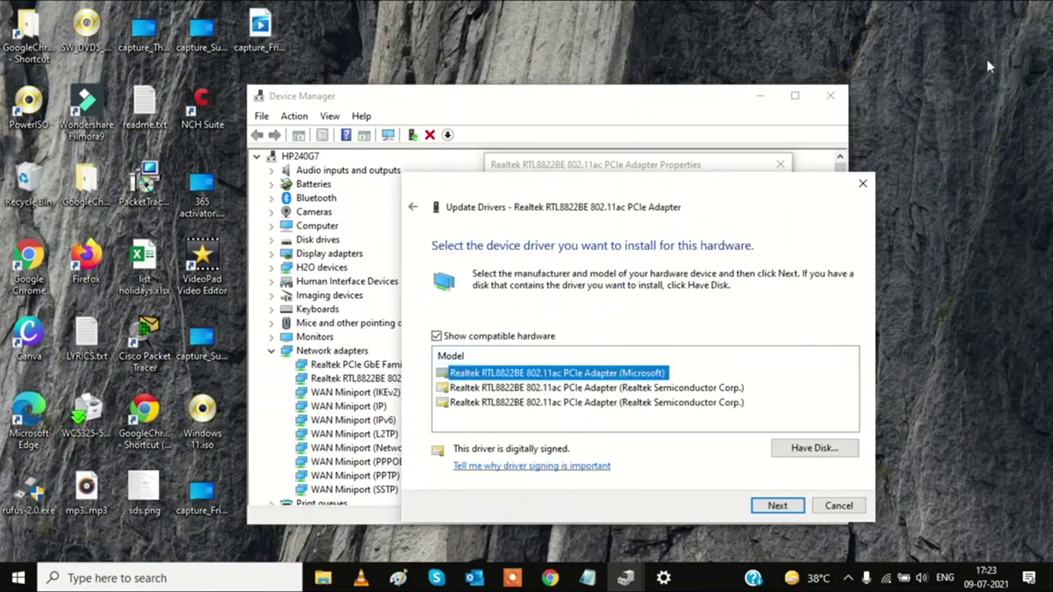
pyautogui.click(773, 505)
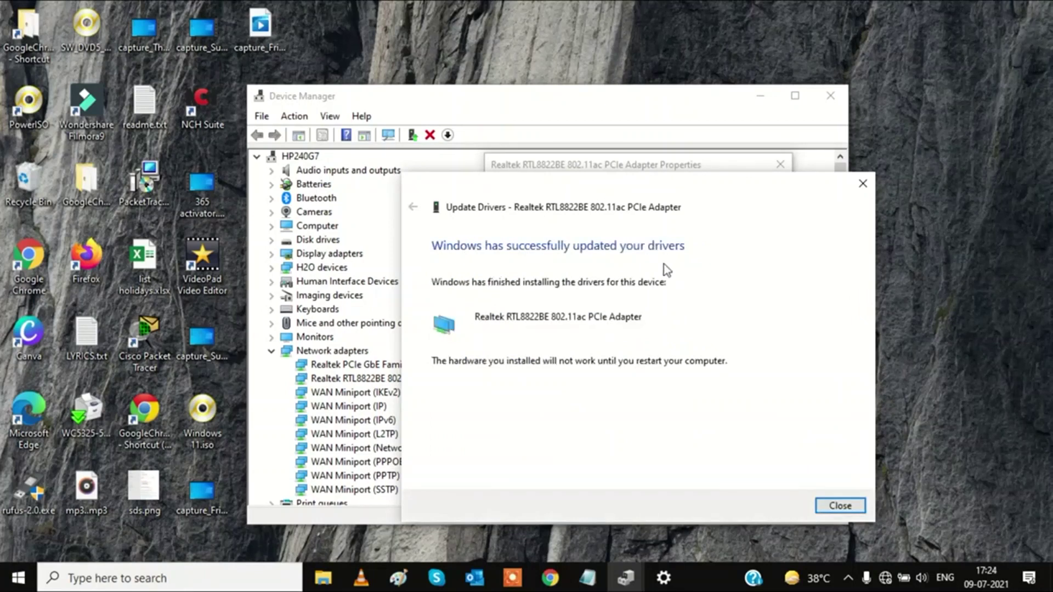
pyautogui.click(840, 505)
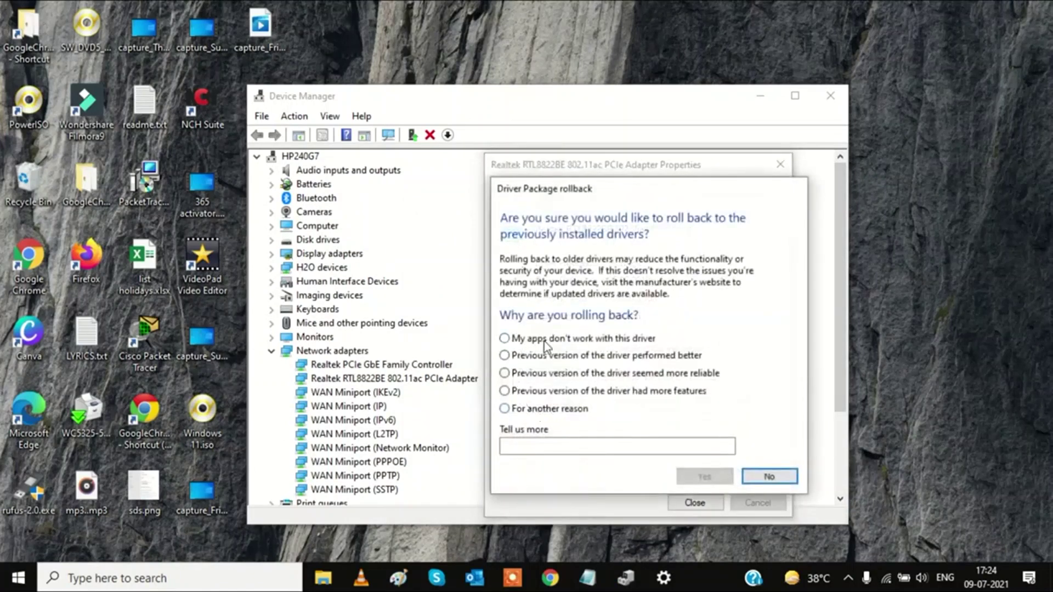
# Roll back the Realtek RTL8822BE driver with reason 'My apps don't work with this driver', declining the restart
pyautogui.click(504, 339)
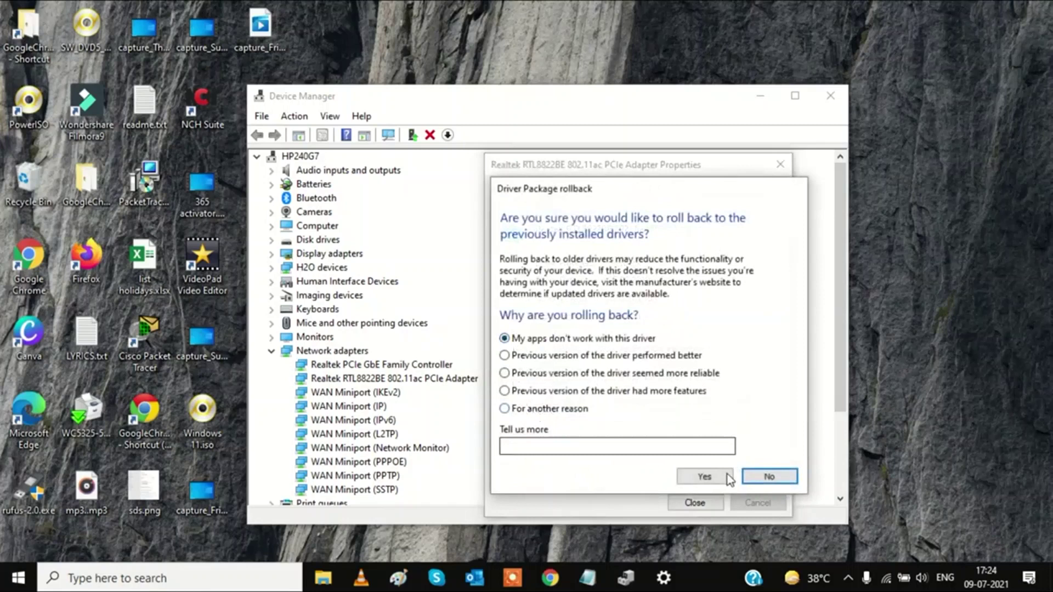
pyautogui.click(704, 477)
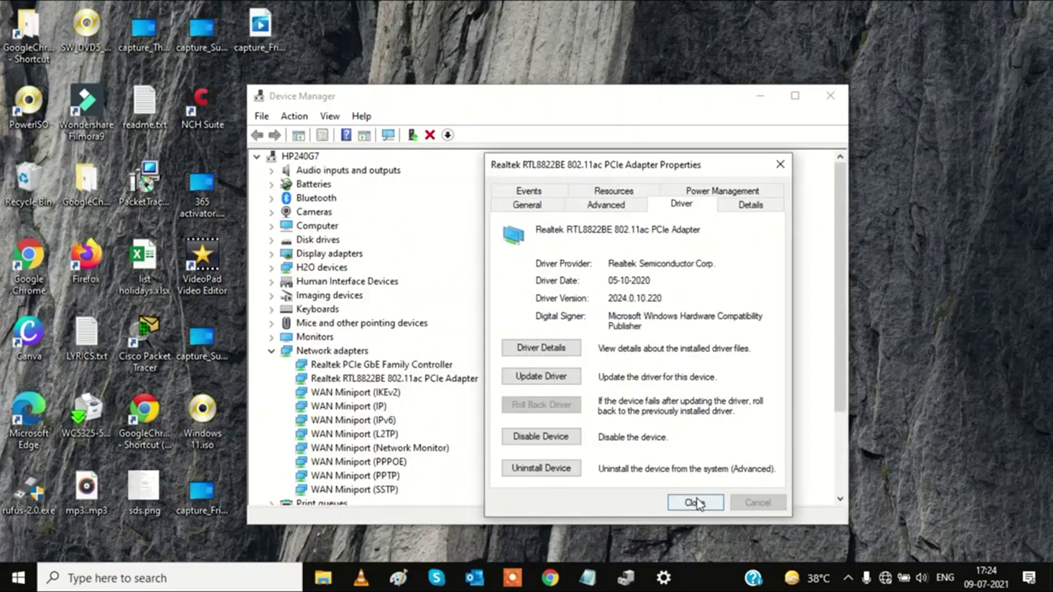
pyautogui.click(695, 502)
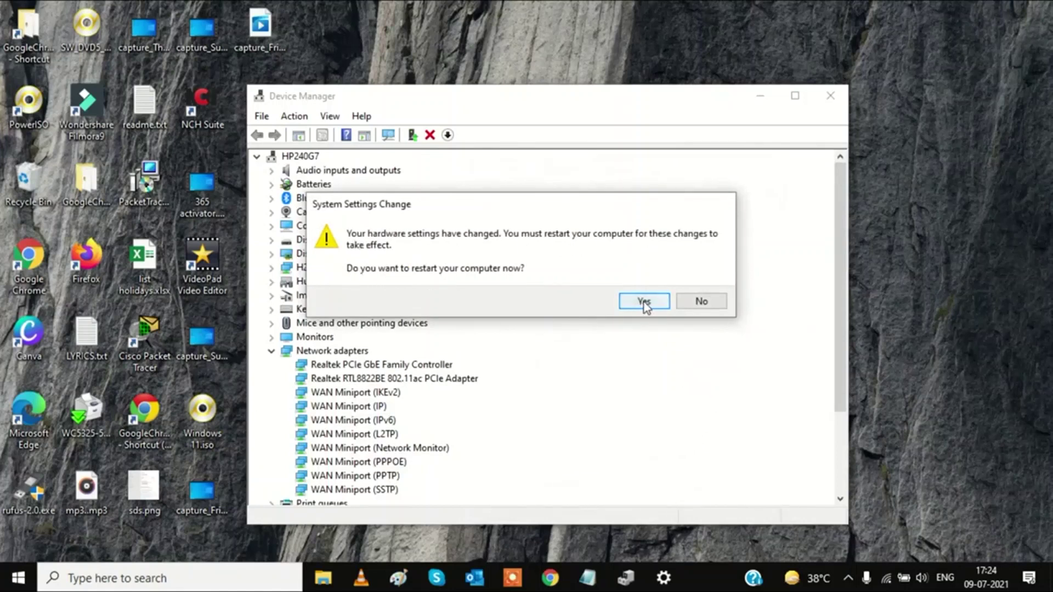
pyautogui.click(701, 302)
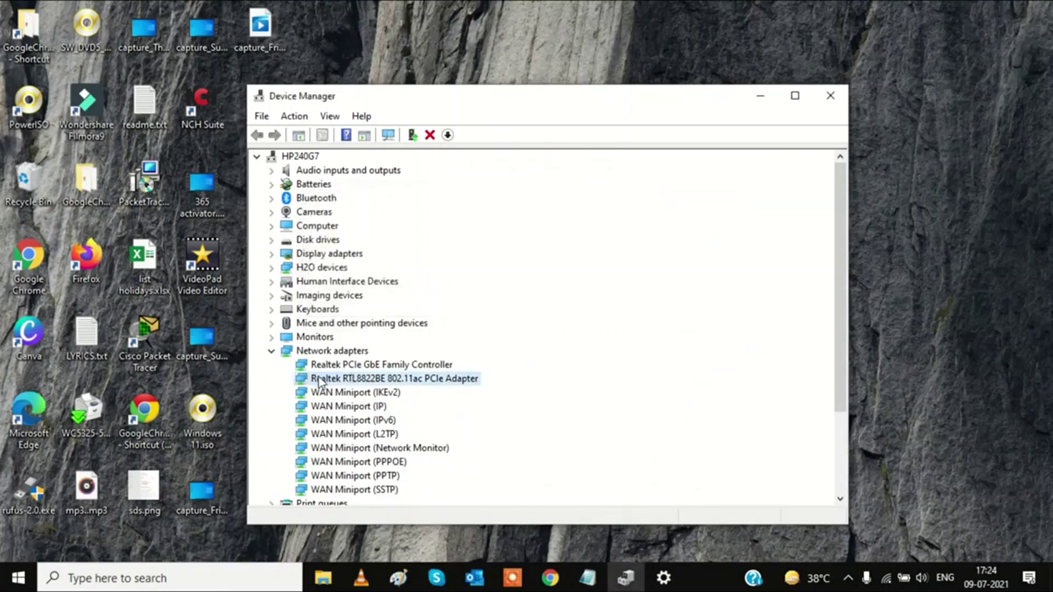
# Uninstall the Realtek RTL8822BE Wi-Fi adapter device
pyautogui.rightClick(336, 382)
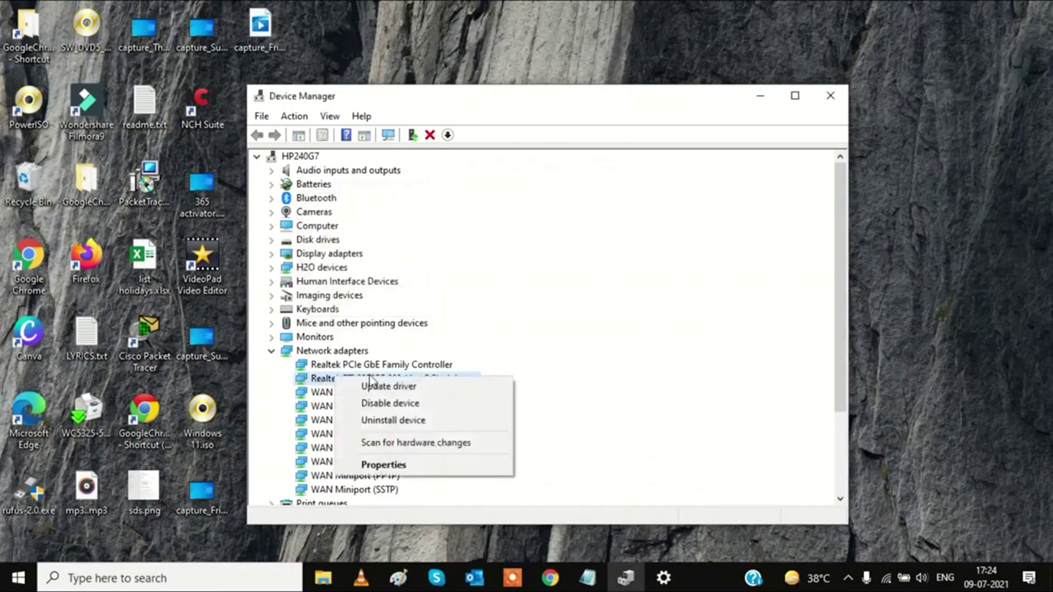
pyautogui.click(409, 425)
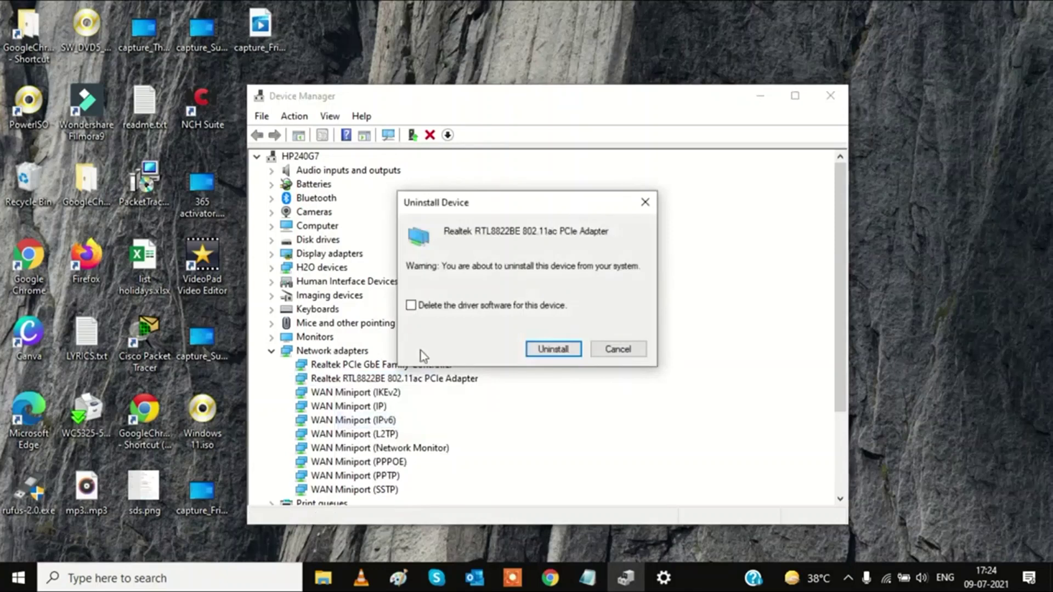
pyautogui.click(553, 350)
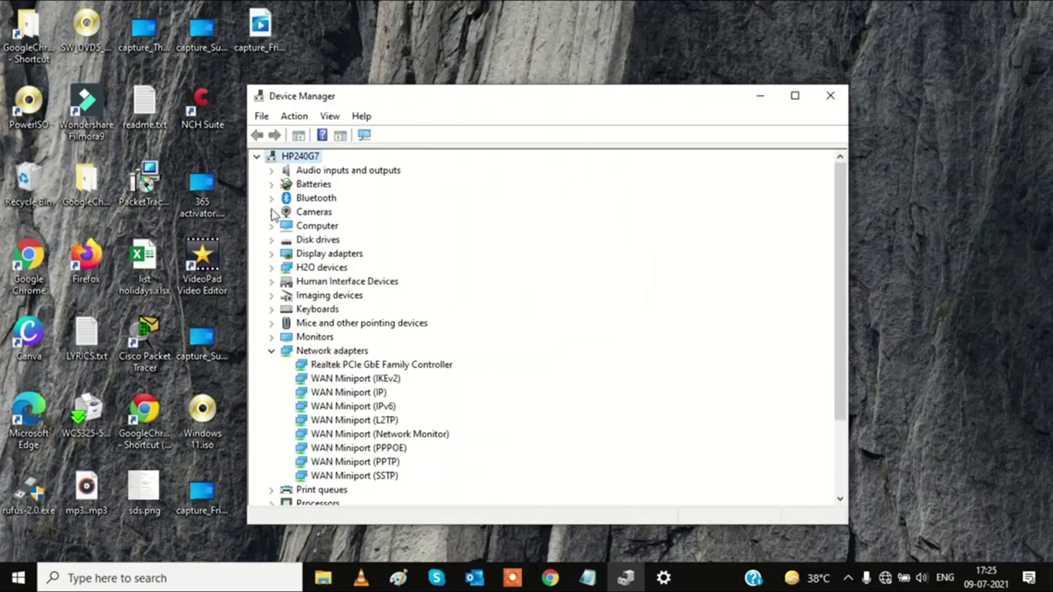
# Scan for hardware changes so the Realtek adapter reappears, then close Device Manager
pyautogui.click(297, 119)
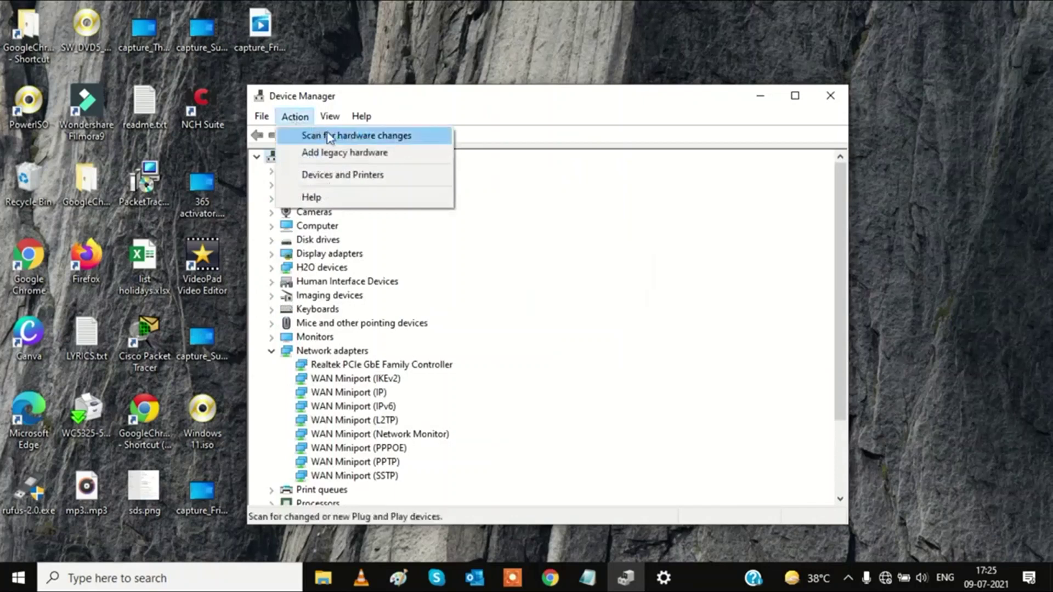
pyautogui.click(379, 138)
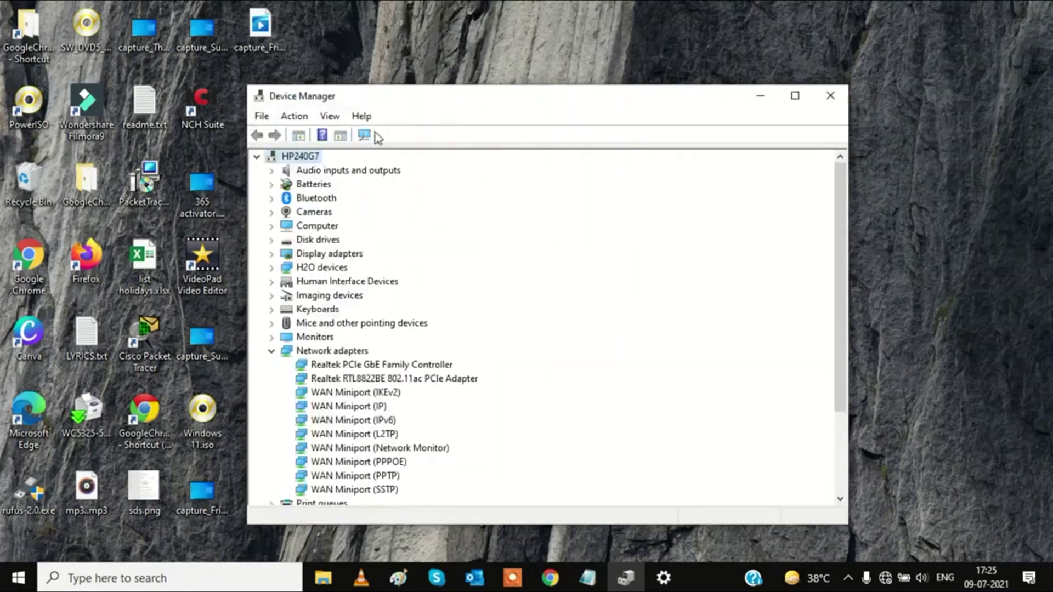
pyautogui.click(356, 378)
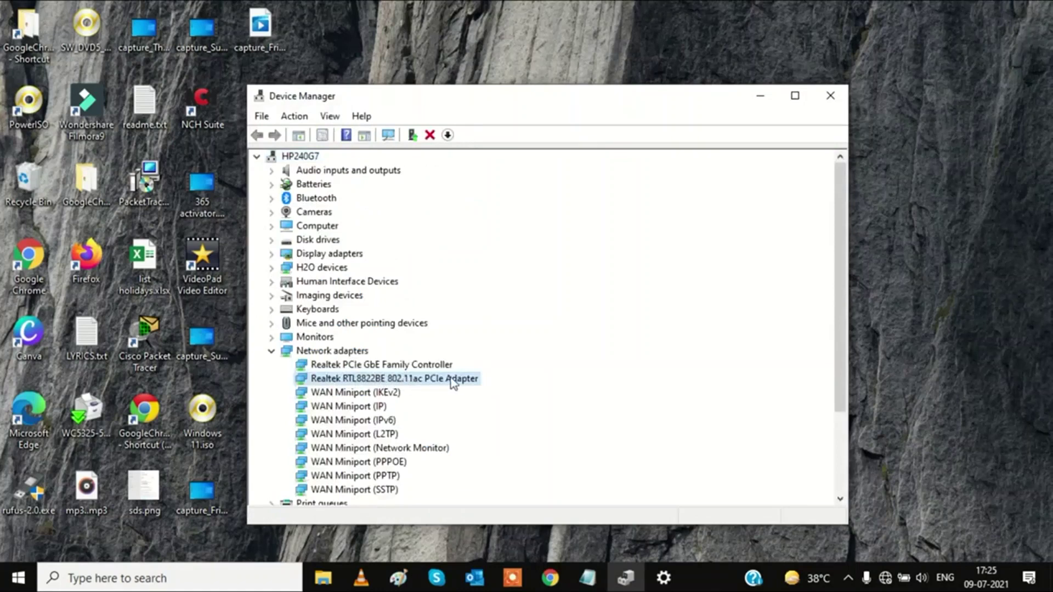
pyautogui.click(830, 99)
pyautogui.rightClick(681, 79)
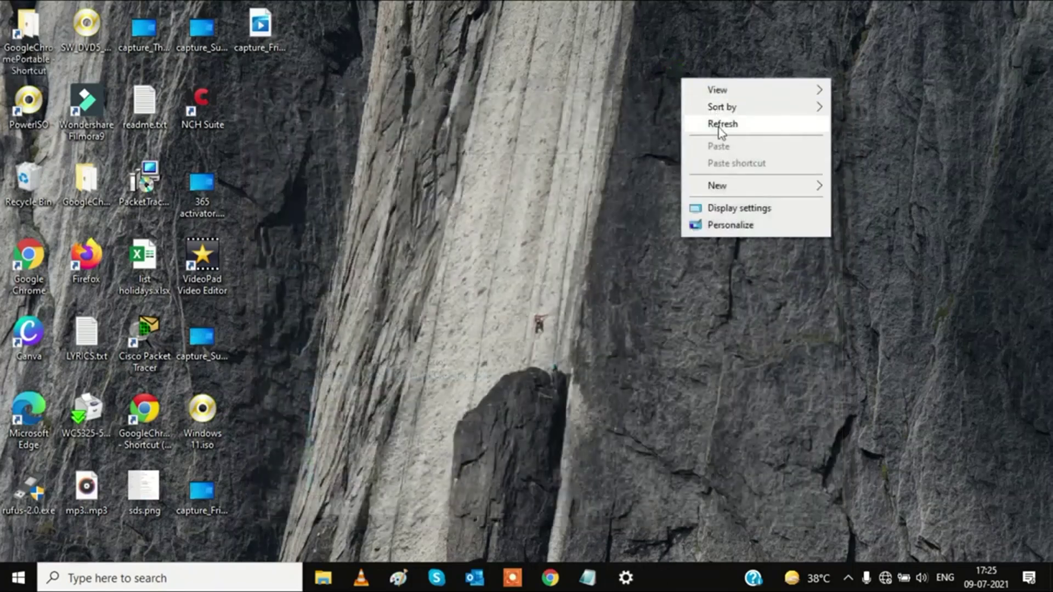
# Refresh the desktop twice and open the Start menu
pyautogui.click(718, 127)
pyautogui.rightClick(719, 128)
pyautogui.click(760, 177)
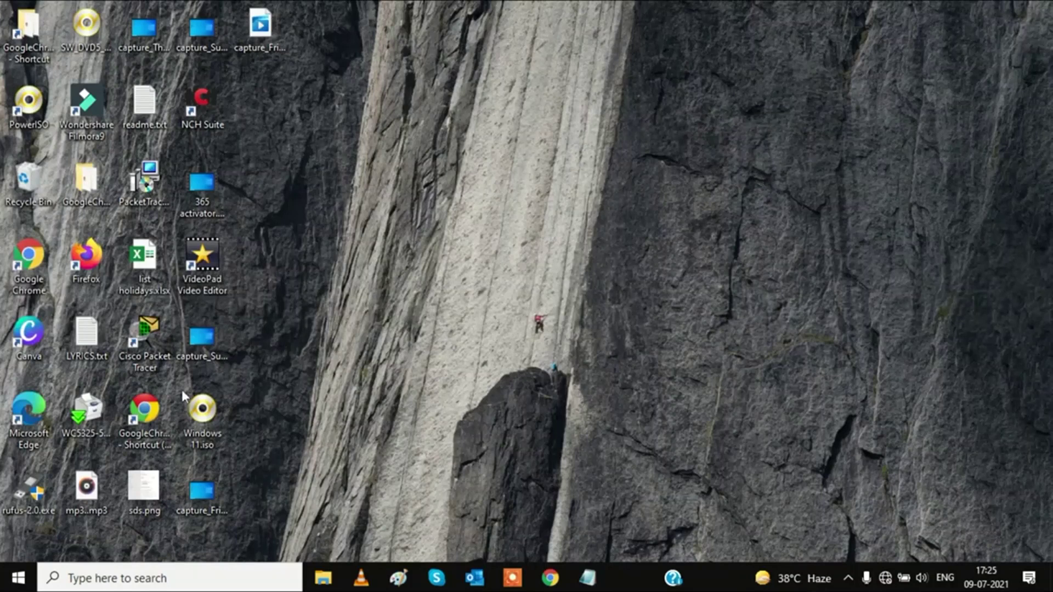
pyautogui.click(18, 577)
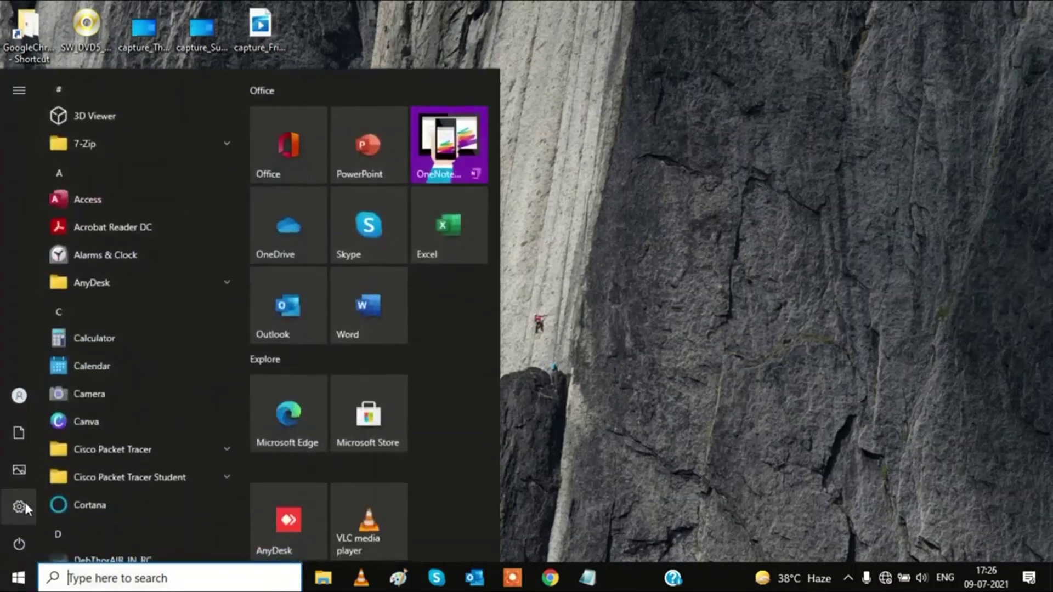
# In maximized Settings, run Network & Internet > Network reset with Reset now and confirm Yes
pyautogui.click(24, 504)
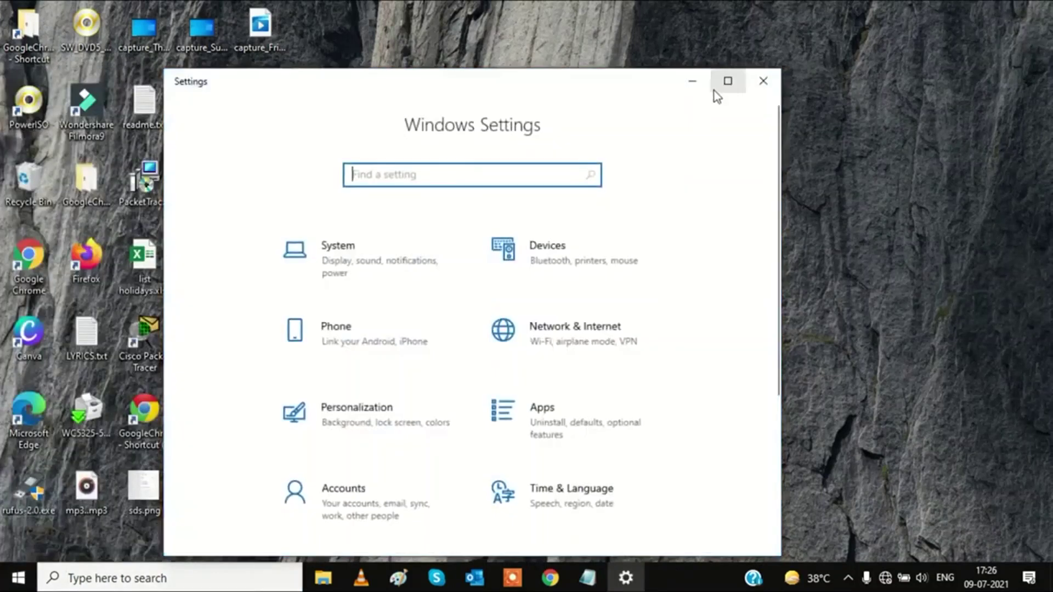
pyautogui.click(728, 85)
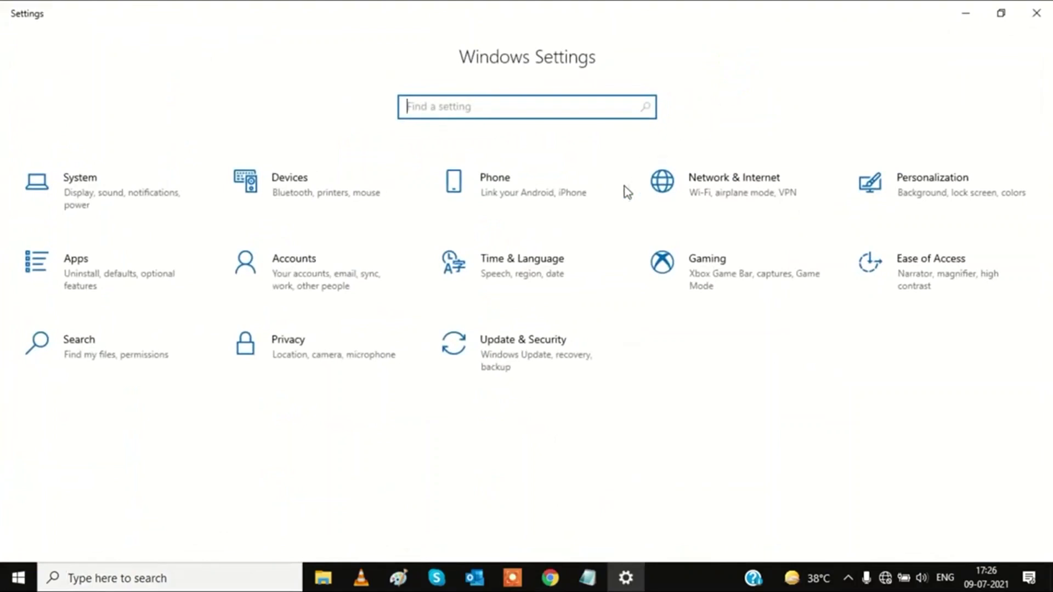
pyautogui.click(735, 180)
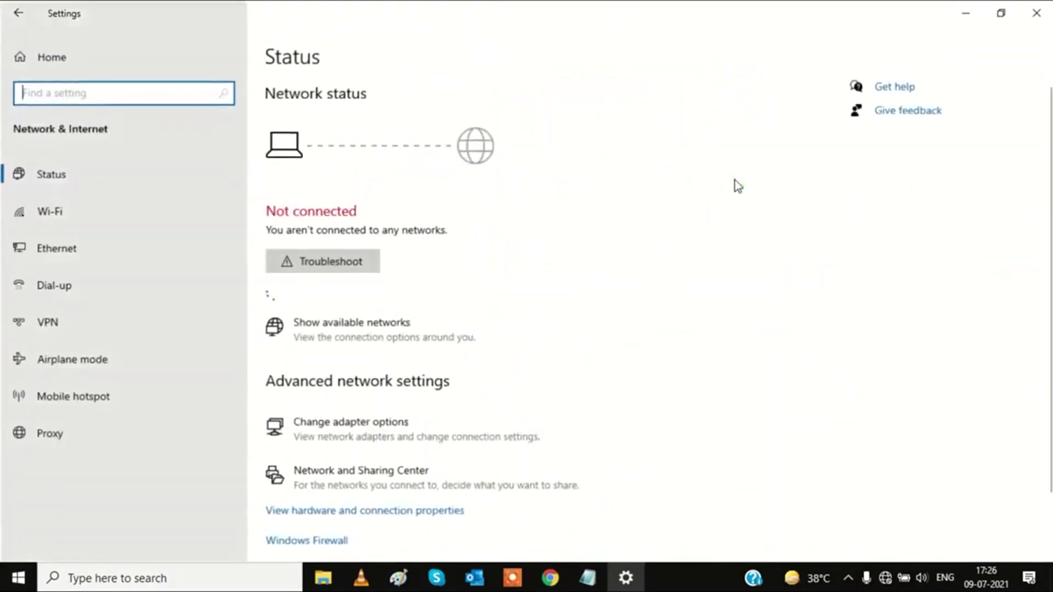
pyautogui.scroll(-2, 716, 178)
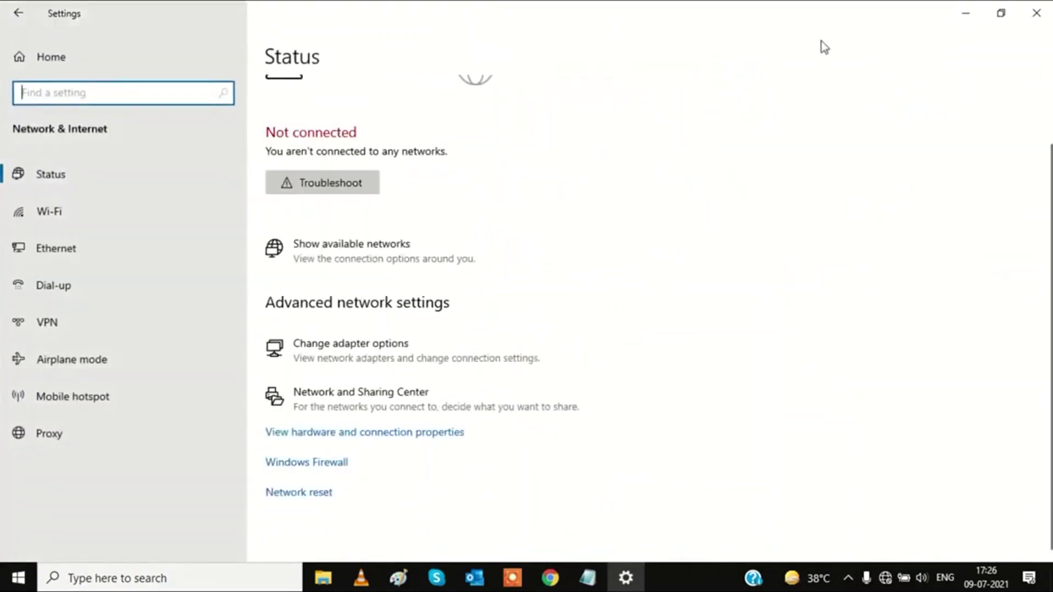
pyautogui.scroll(2, 439, 406)
pyautogui.scroll(-2, 445, 387)
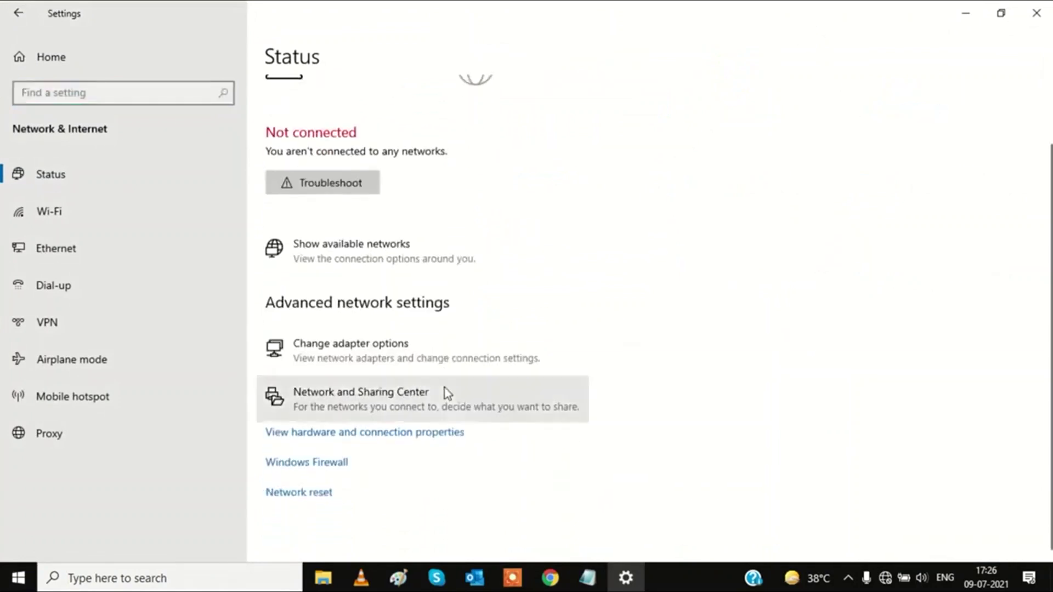
pyautogui.click(301, 500)
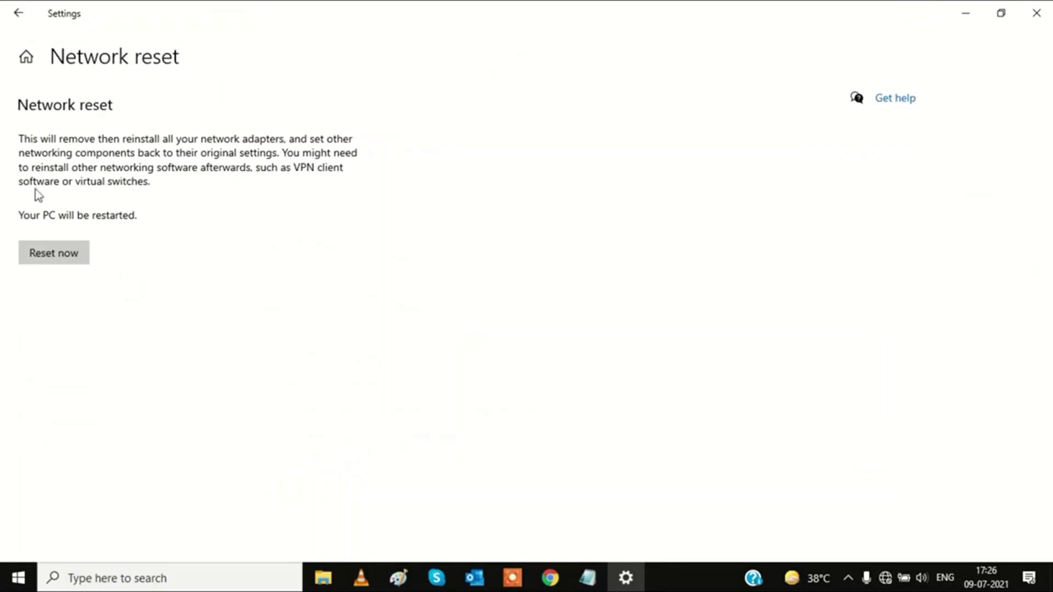
pyautogui.click(62, 256)
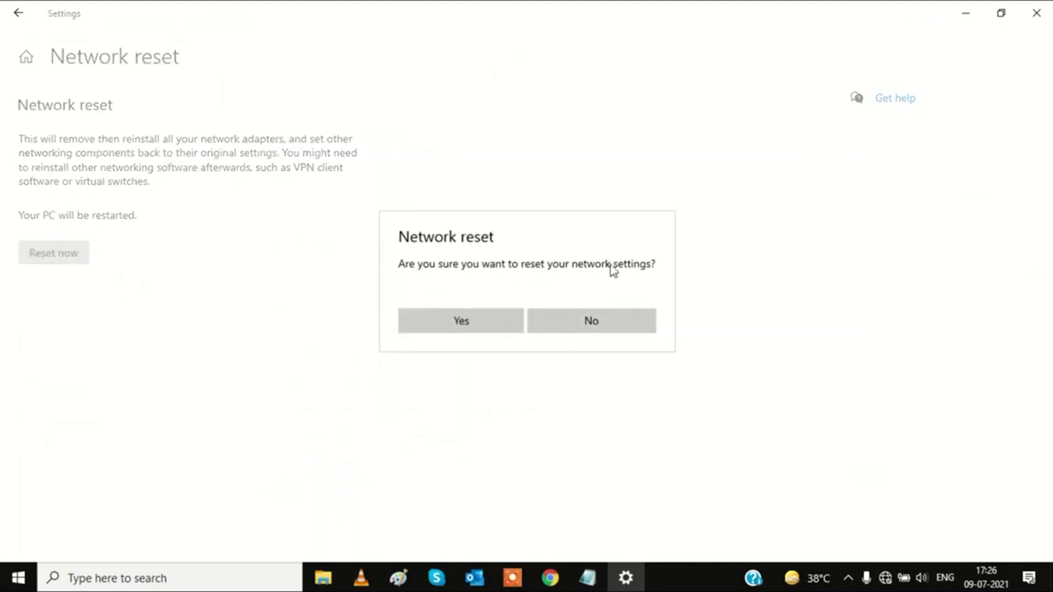
pyautogui.click(465, 326)
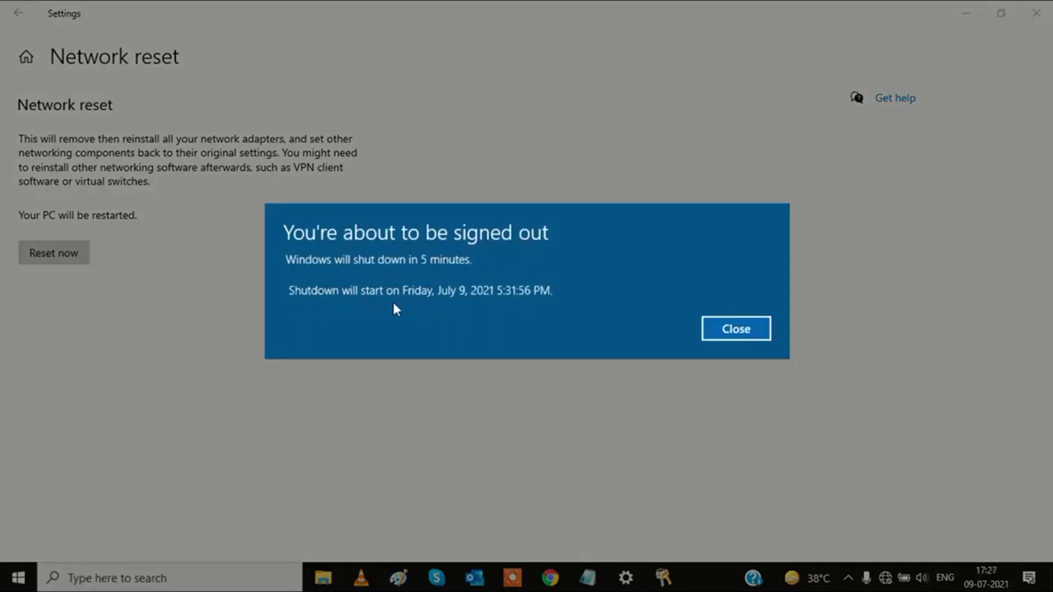
# Close the 'You're about to be signed out' notice and the Settings window
pyautogui.click(740, 331)
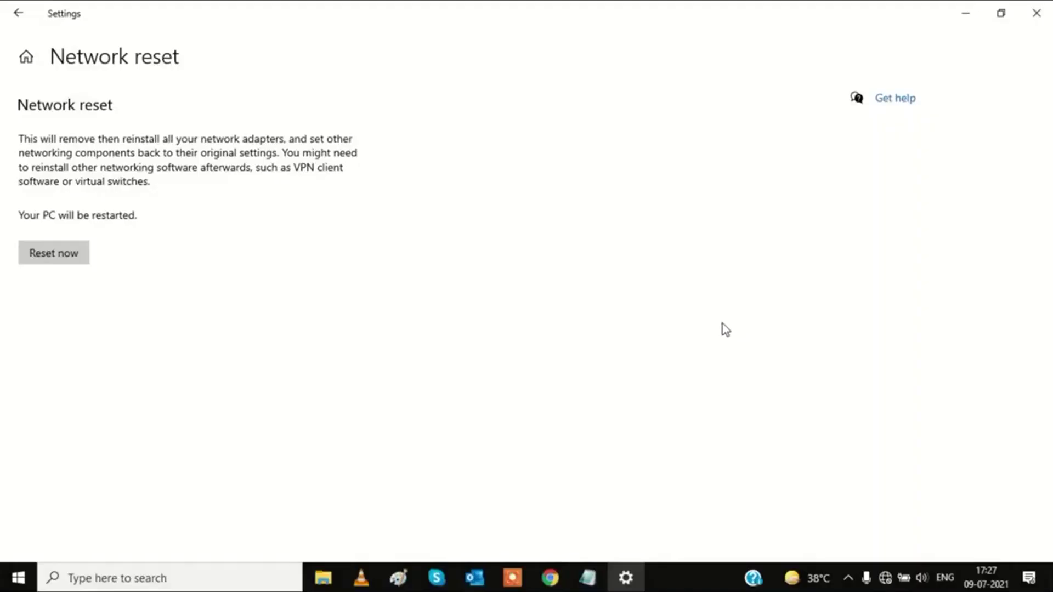
pyautogui.click(1044, 23)
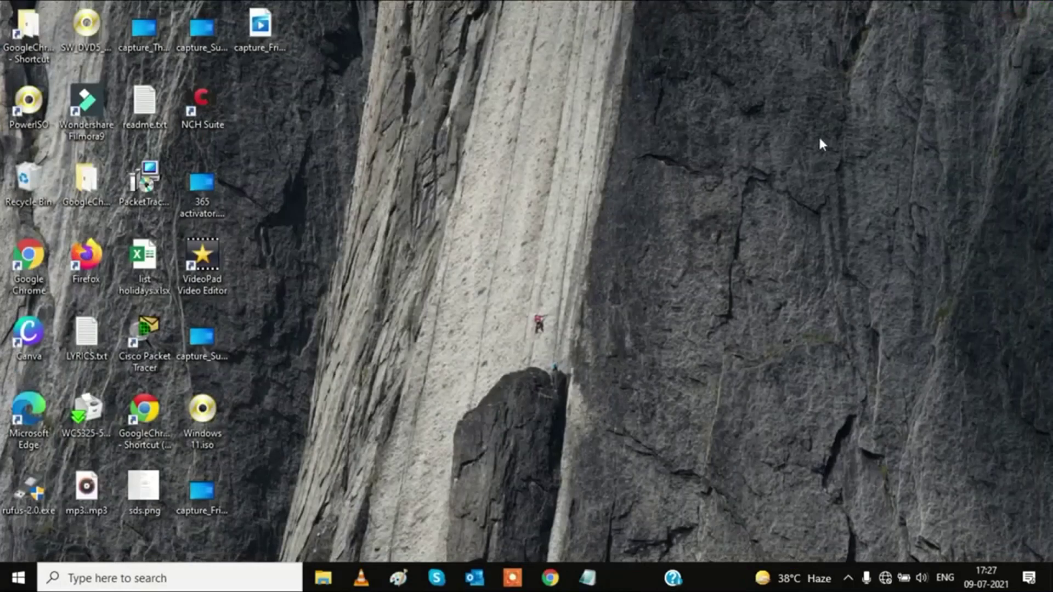